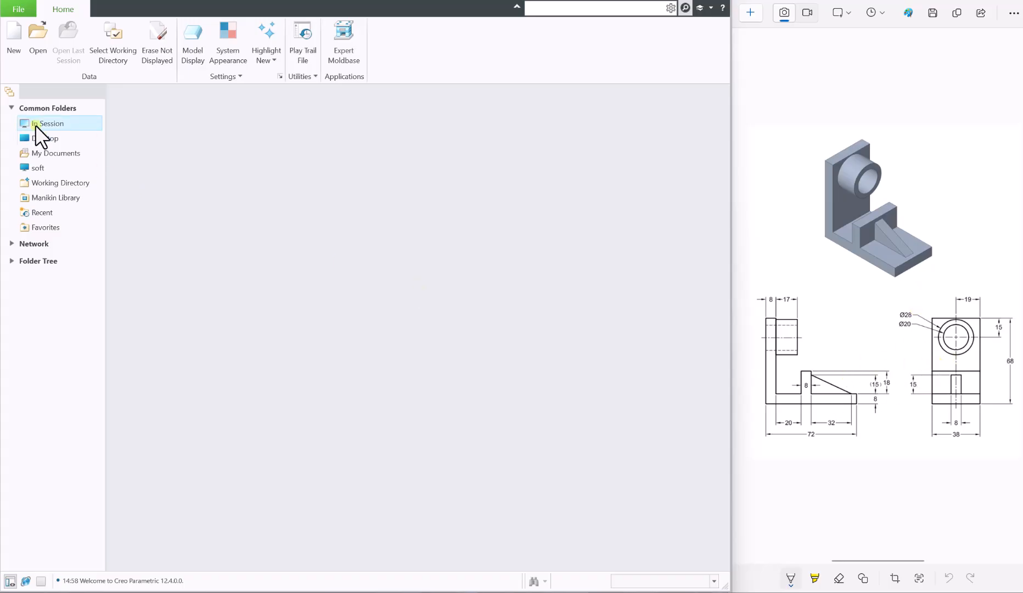
Create a new solid part named C06TUT2 with the default template.
left_click(15, 40)
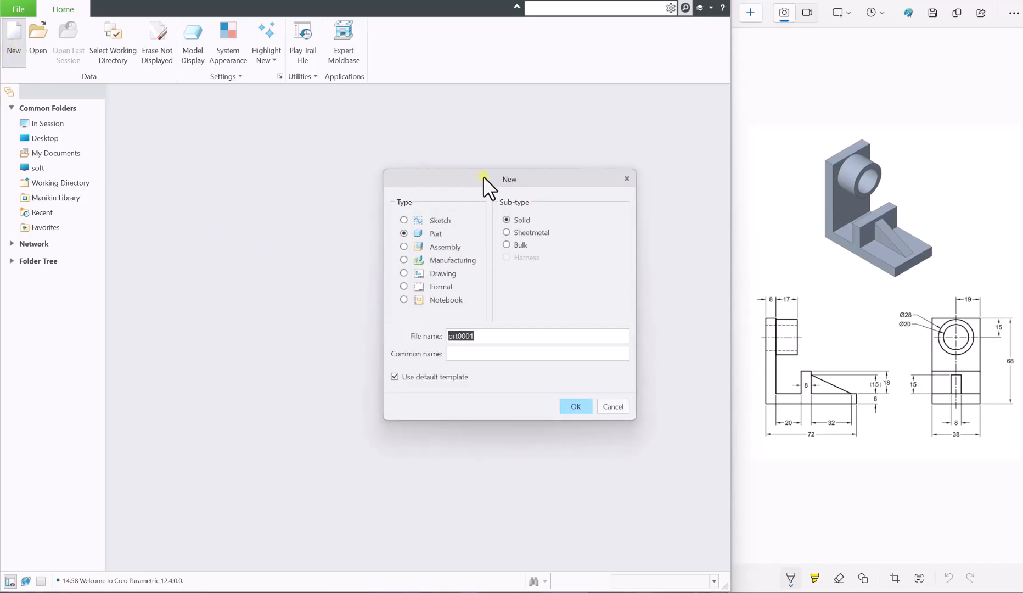
left_click_drag(483, 177, 427, 208)
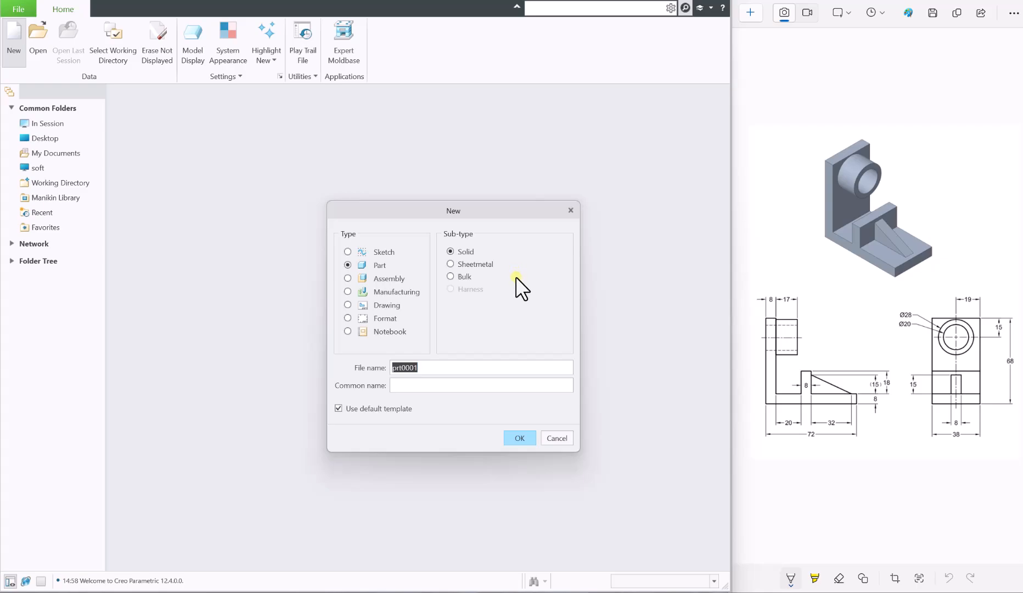
key("BackSpace")
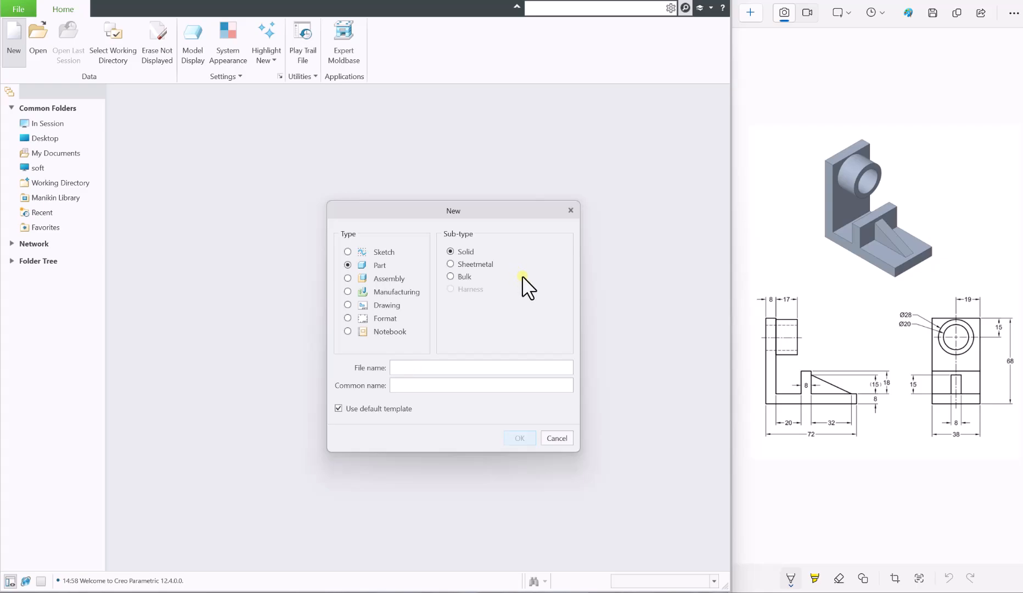
type("C06")
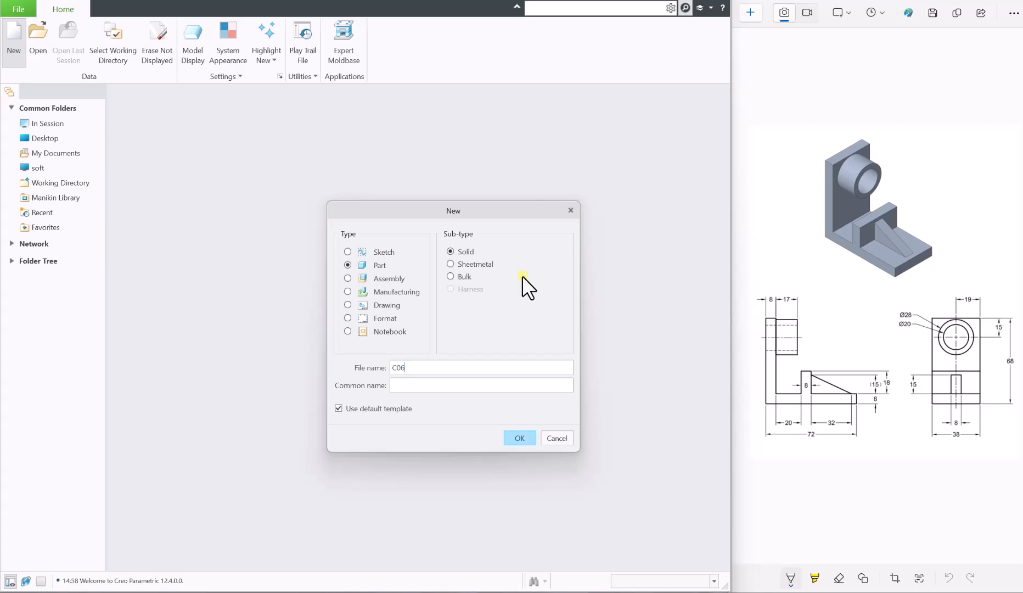
type("TUT2")
left_click(511, 438)
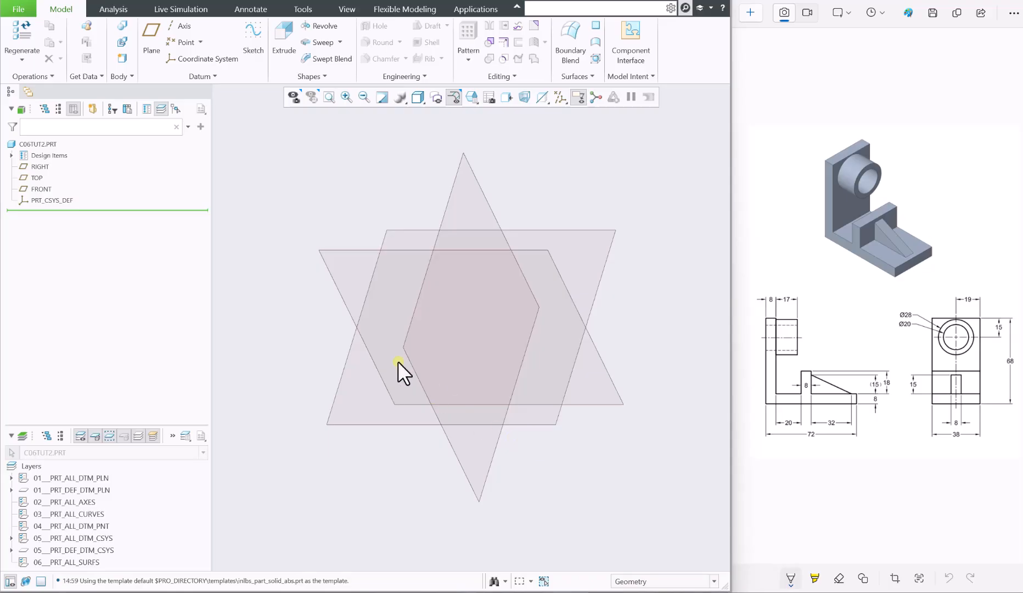
Start a sketch on the FRONT datum plane, with RIGHT as the right-facing reference, and orient the sketching plane parallel to the screen.
left_click(247, 25)
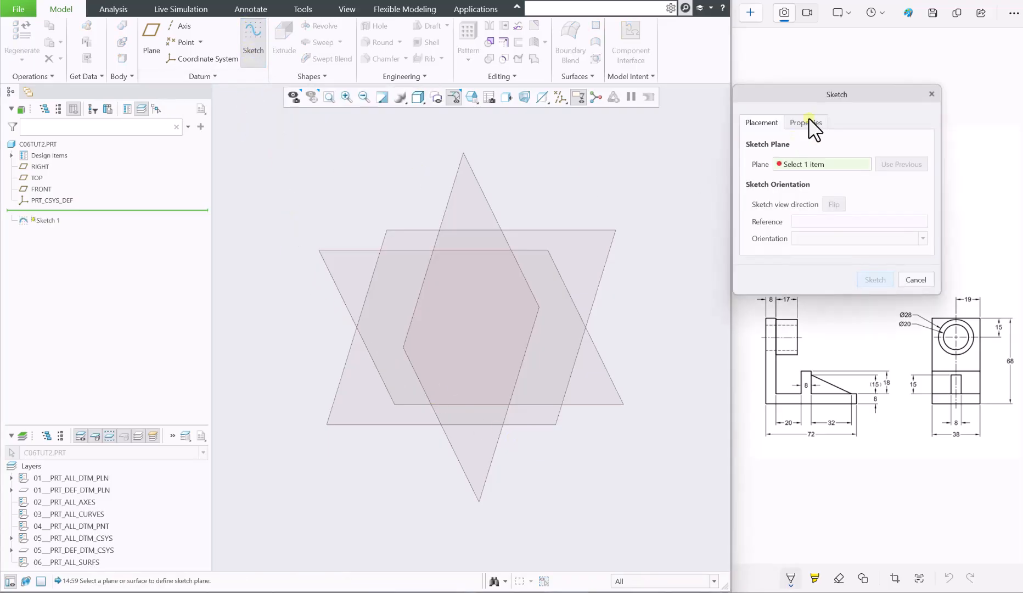
left_click_drag(831, 93, 451, 211)
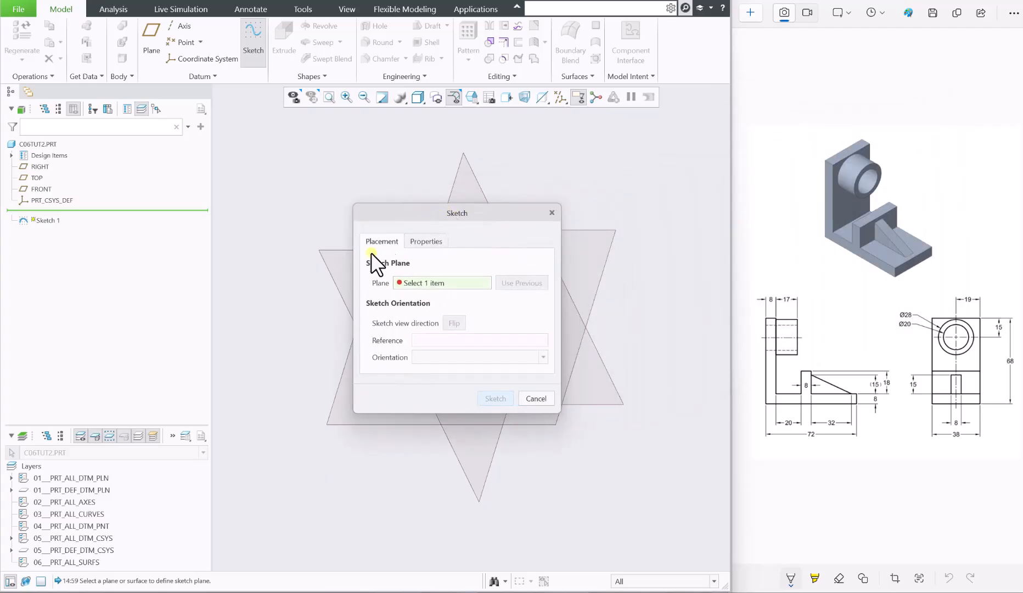
left_click(43, 190)
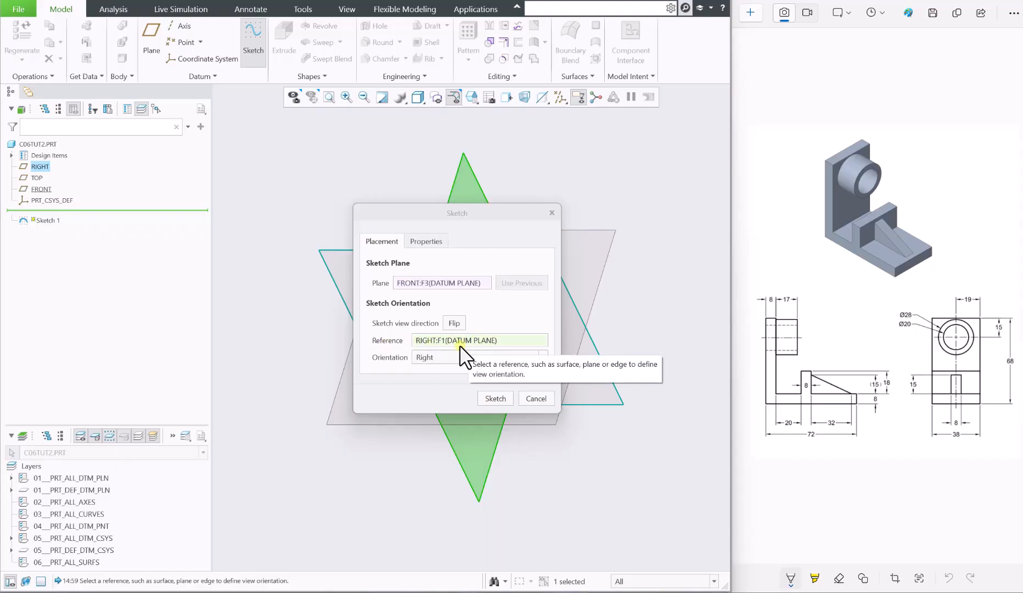
left_click(497, 397)
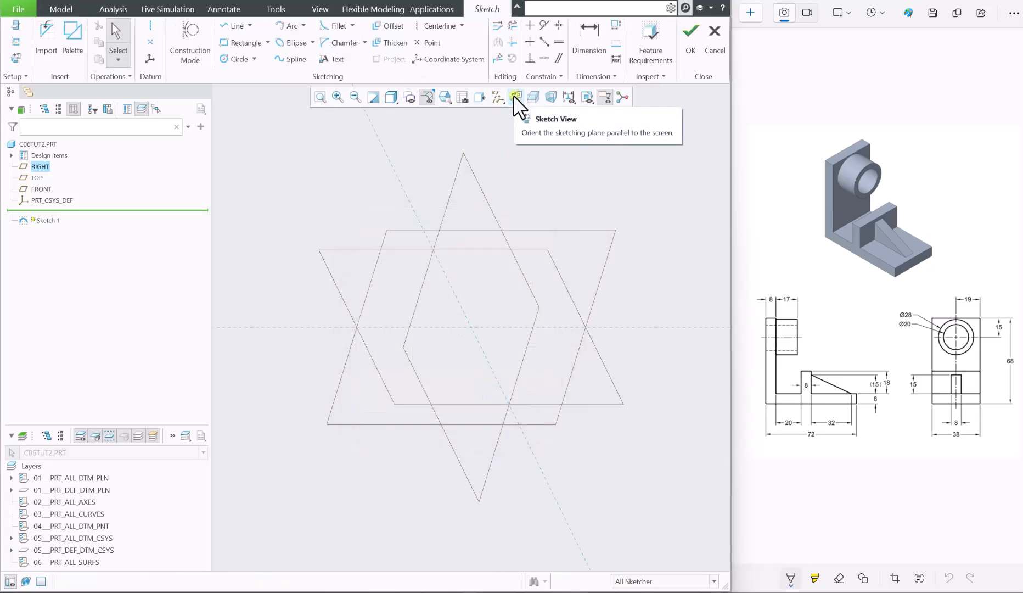
left_click(514, 96)
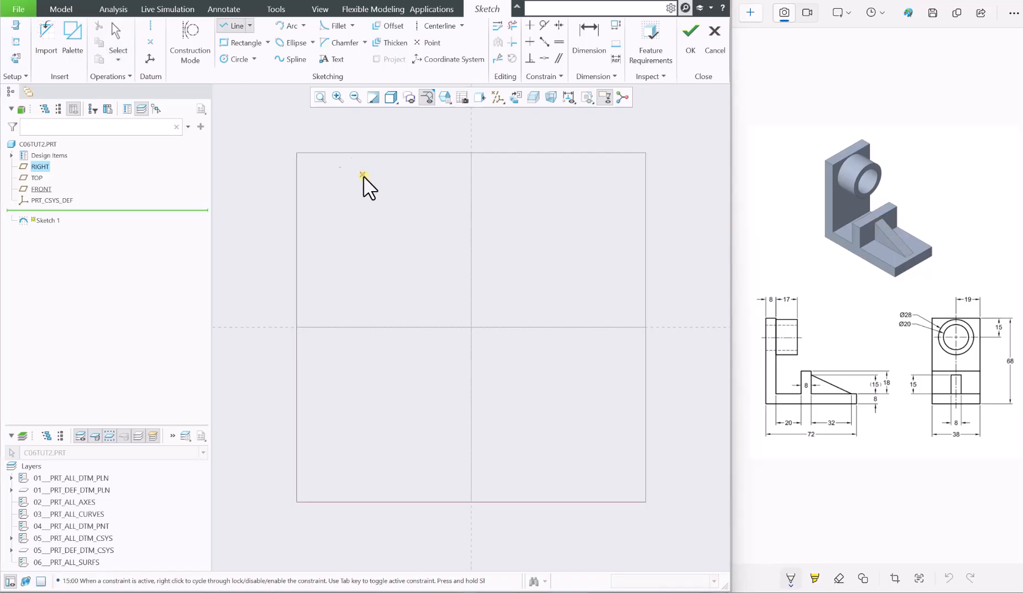
Sketch a closed L-shaped profile about 111 wide and 163 high, with a raised block on its foot and the foot's outer lower corner at the origin.
left_click(250, 26)
left_click(252, 40)
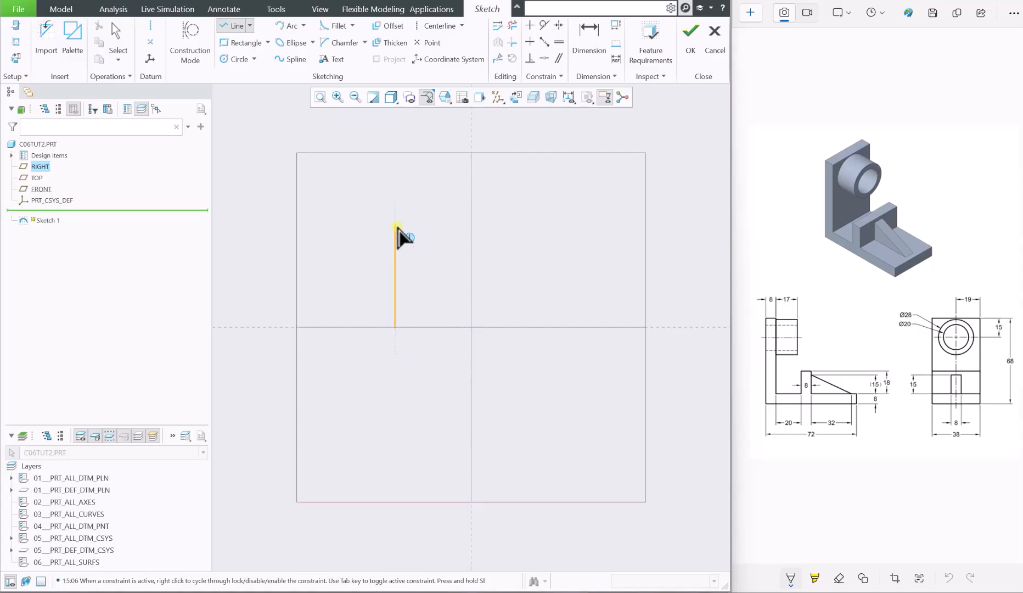
left_click(396, 216)
left_click(413, 216)
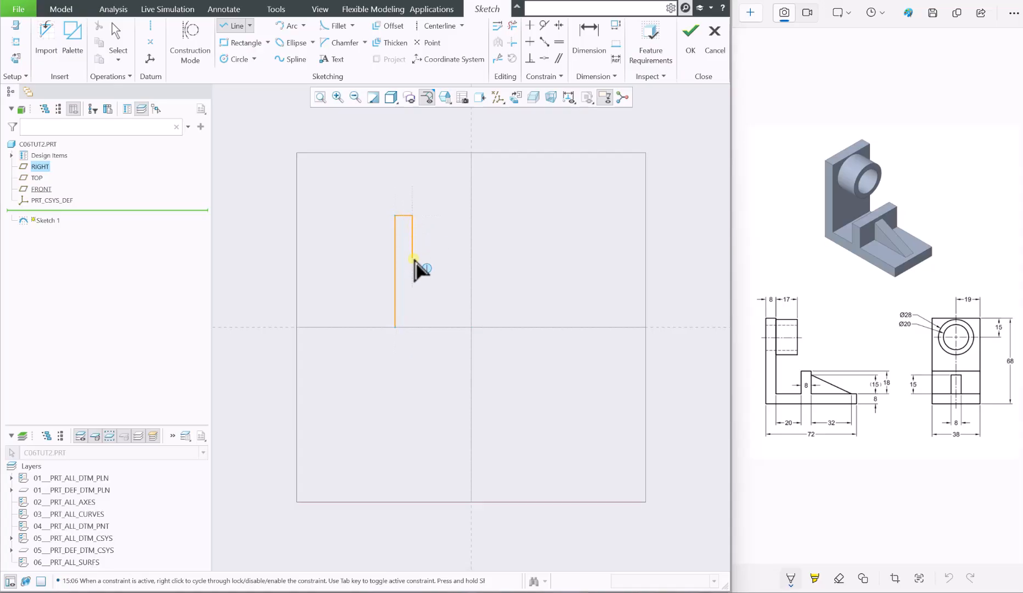
left_click(412, 312)
left_click(439, 311)
left_click(439, 295)
left_click(455, 295)
left_click(456, 312)
left_click(470, 312)
left_click(471, 328)
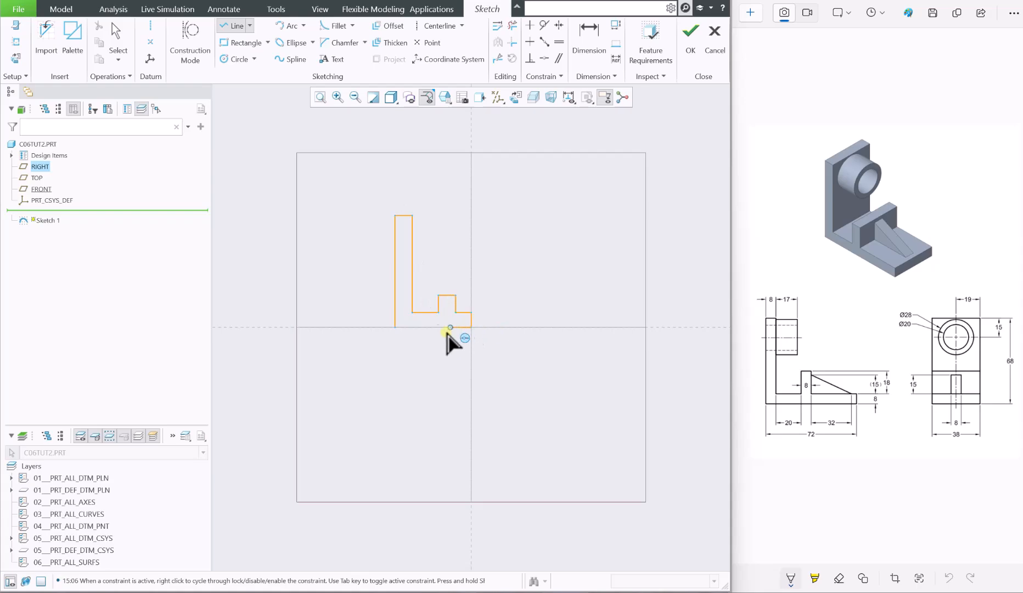
left_click(395, 328)
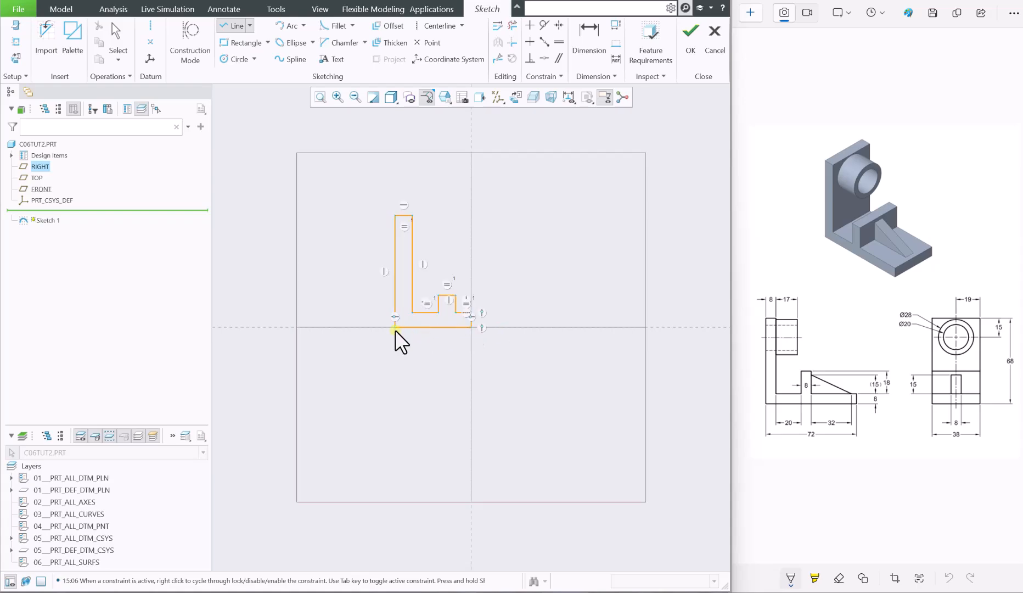
middle_click(337, 315)
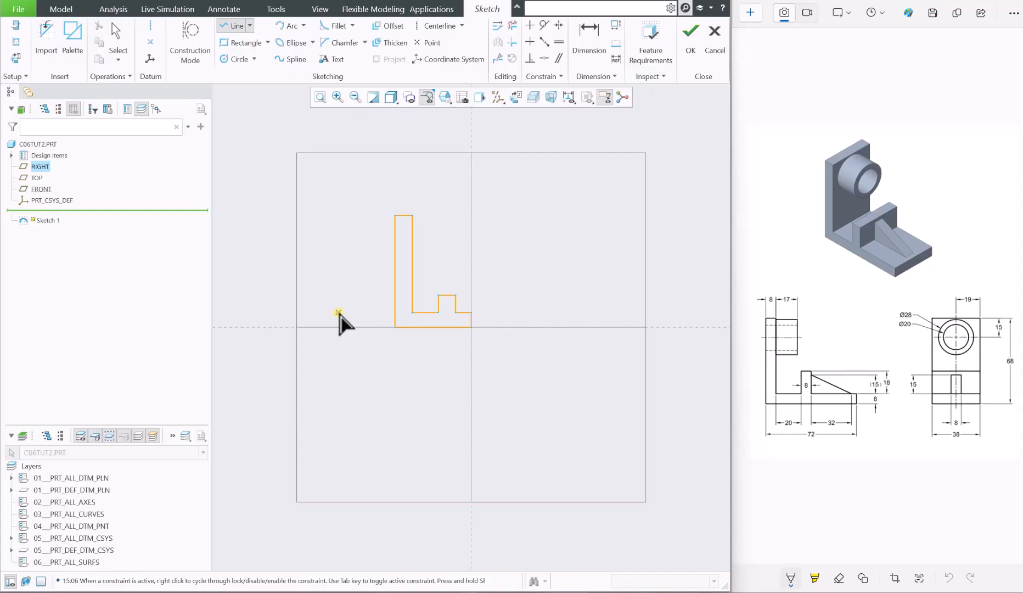
middle_click(481, 252)
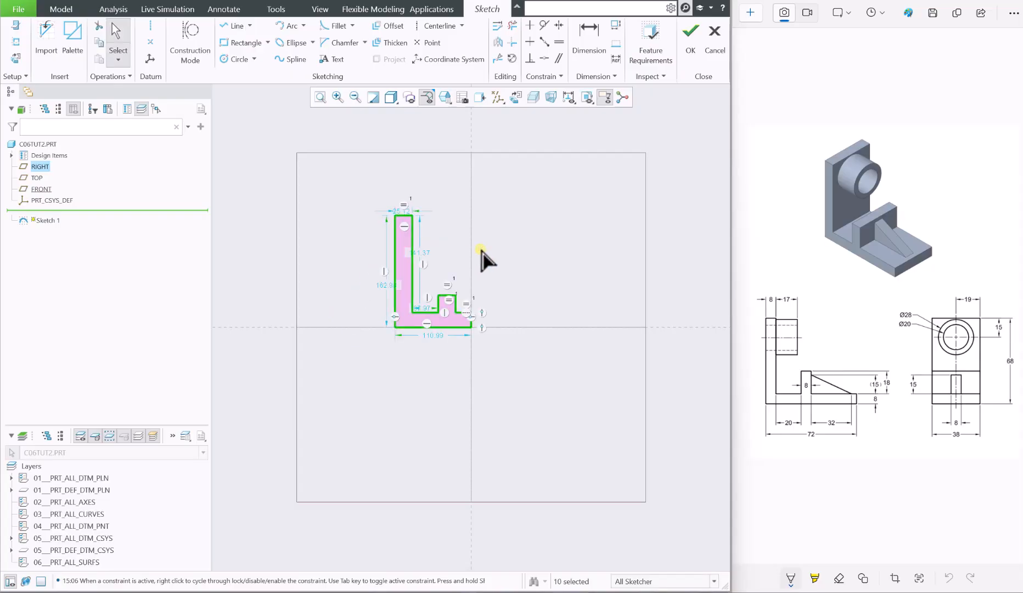
Dimension the foot's thickness at its outer end and the width of the raised block.
scroll(415, 211, "up", 5)
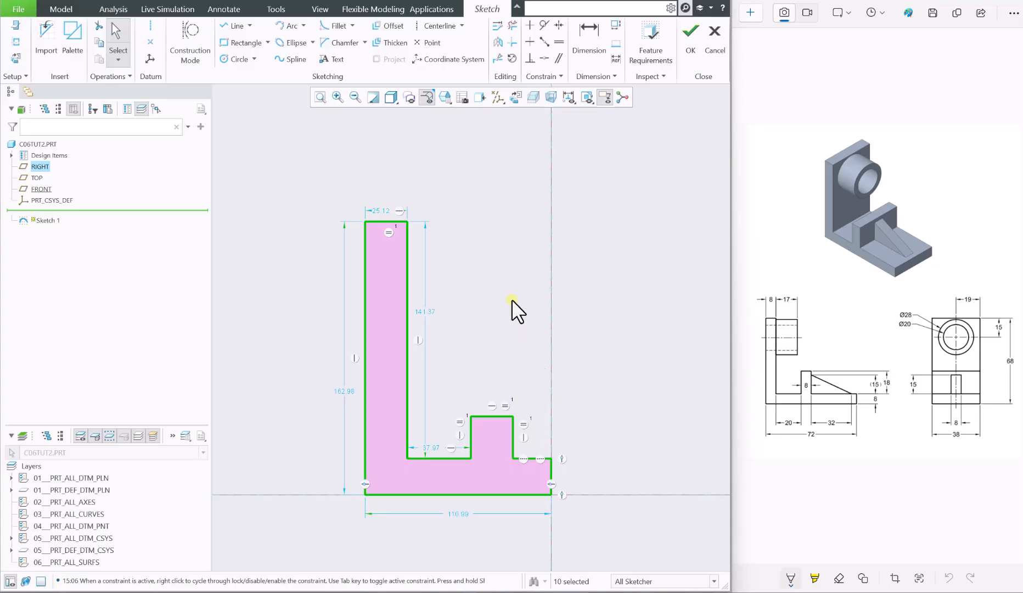
left_click(595, 39)
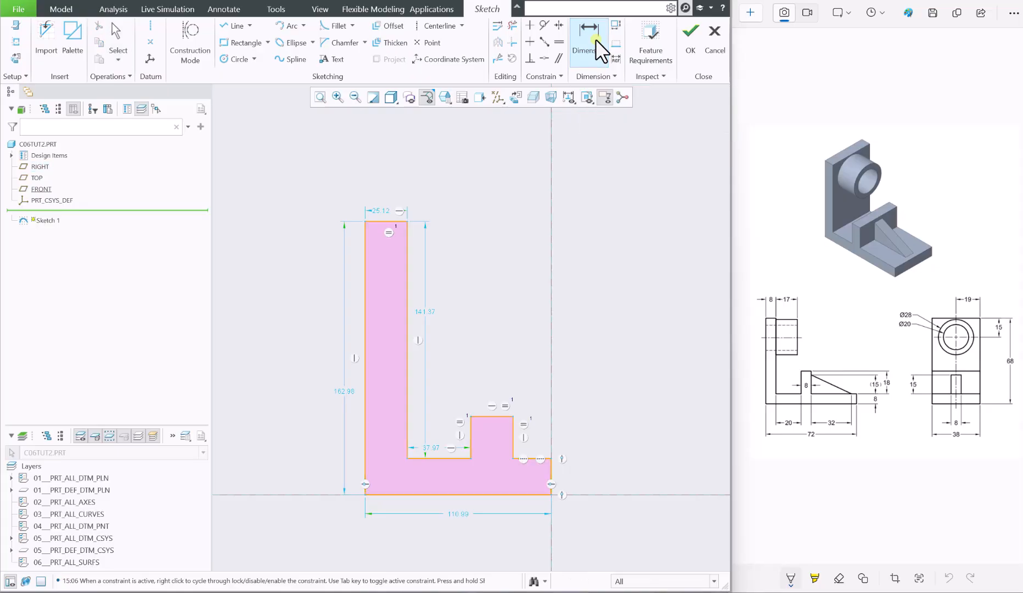
middle_click(575, 475)
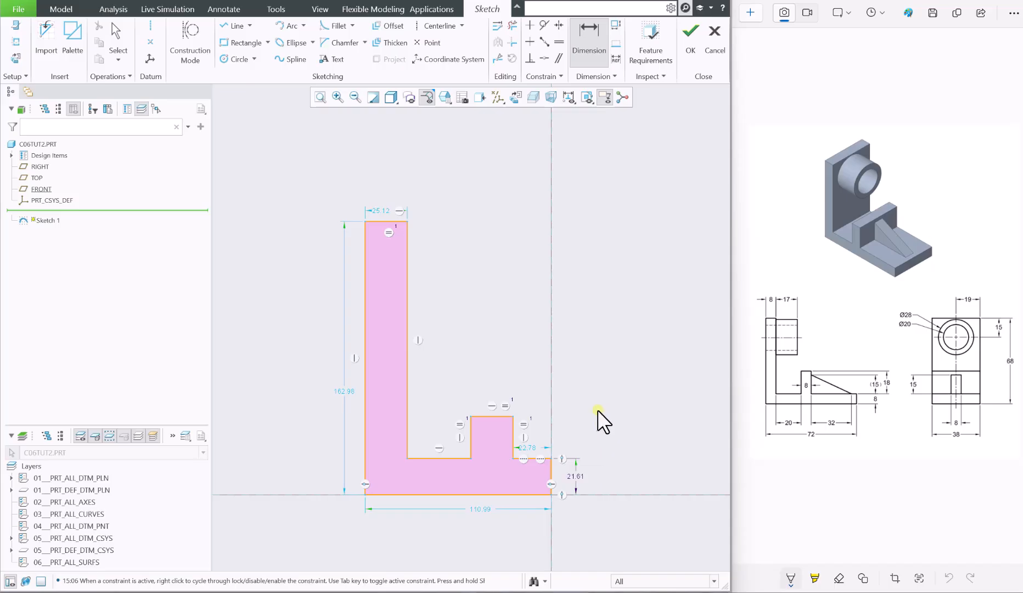
left_click(486, 417)
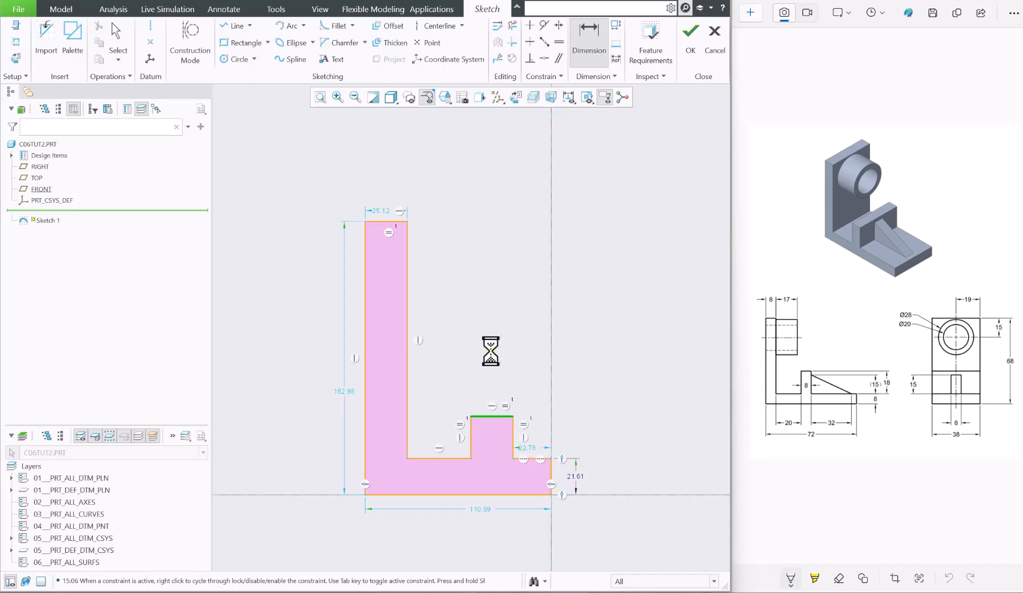
middle_click(490, 353)
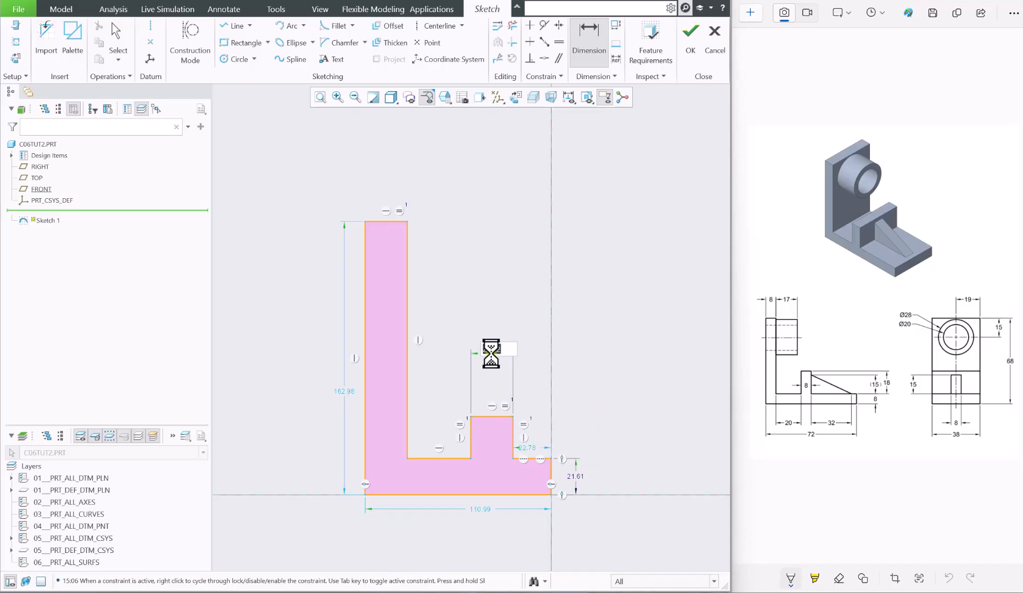
key("Return")
Dimension the horizontal gap between the upright and the raised block.
left_click(435, 458)
middle_click(423, 521)
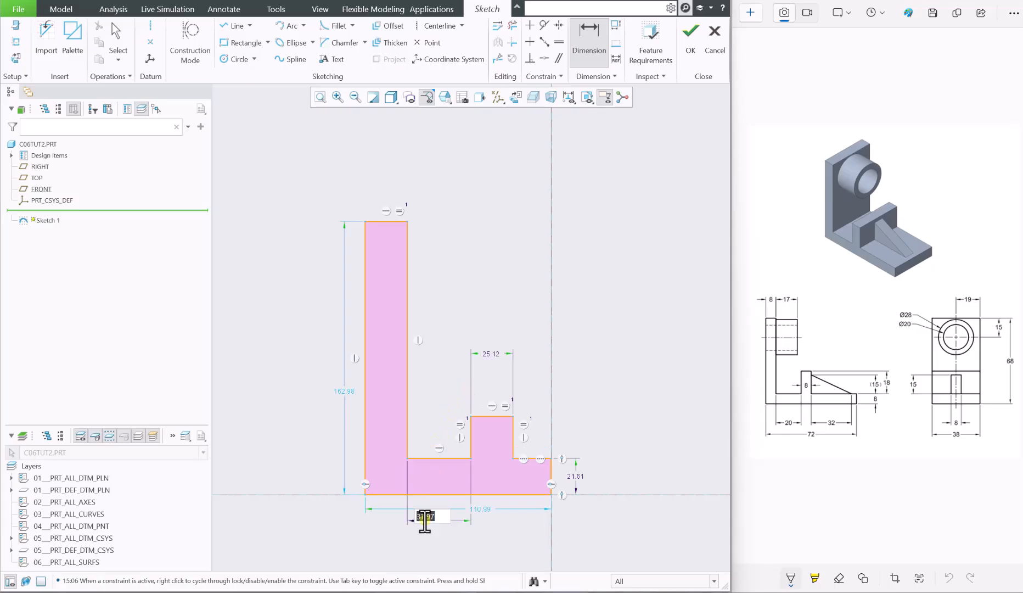
key("Return")
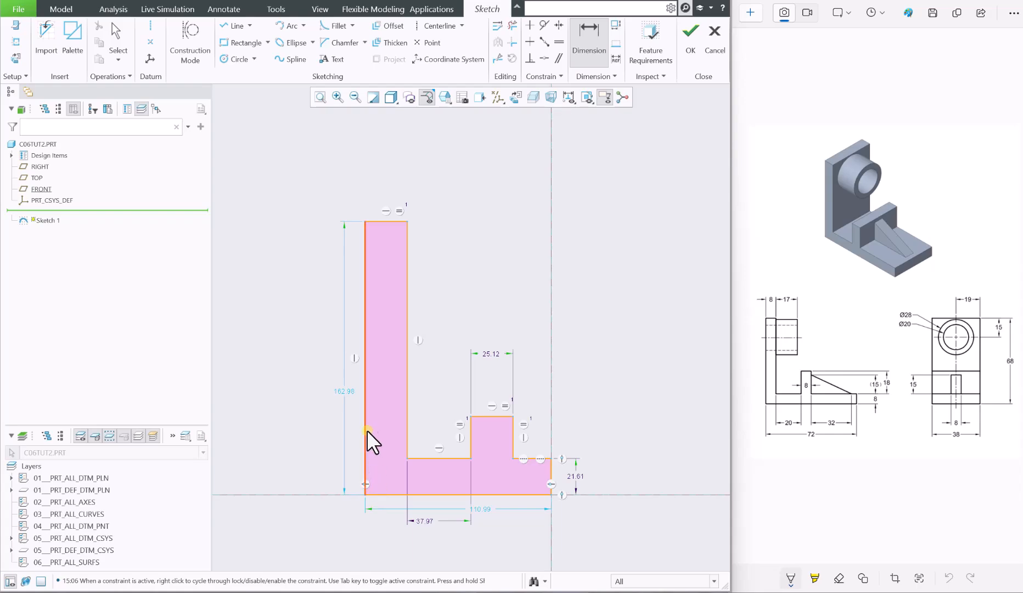
Dimension the upright's width and delete the conflicting equal-lengths constraint.
left_click(390, 221)
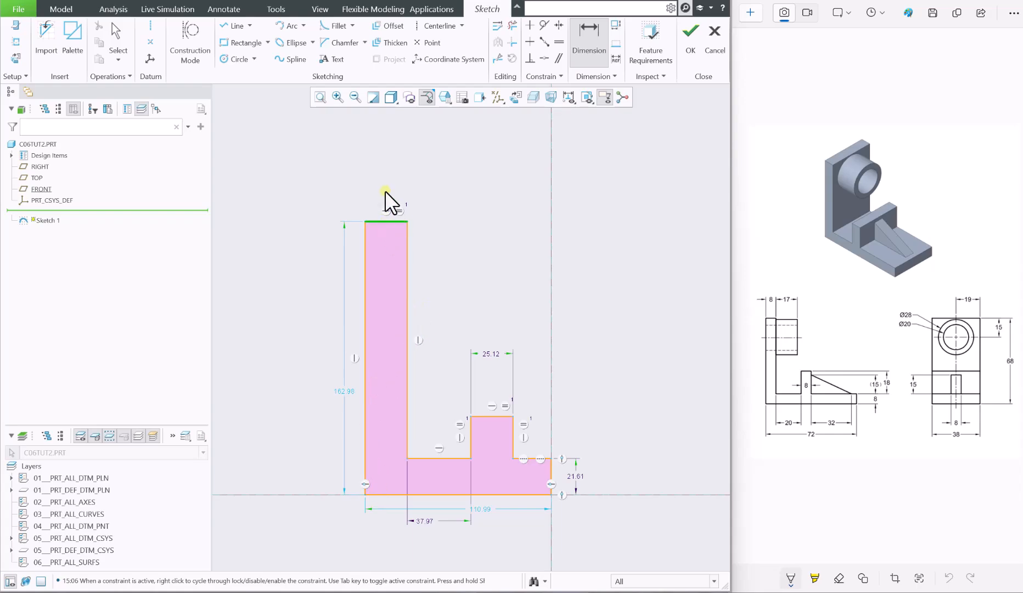
middle_click(388, 201)
left_click(784, 320)
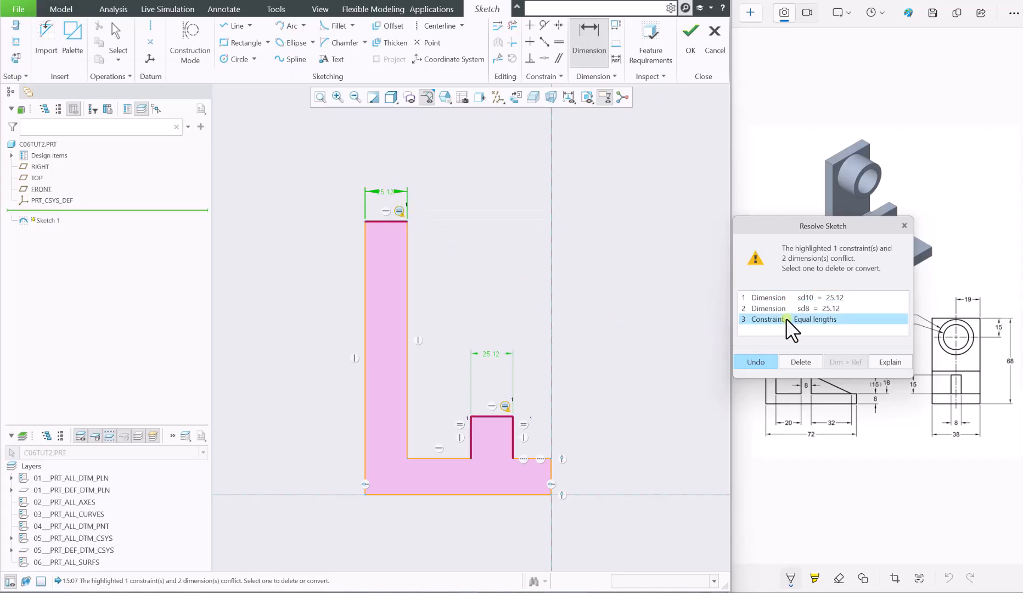
left_click(801, 363)
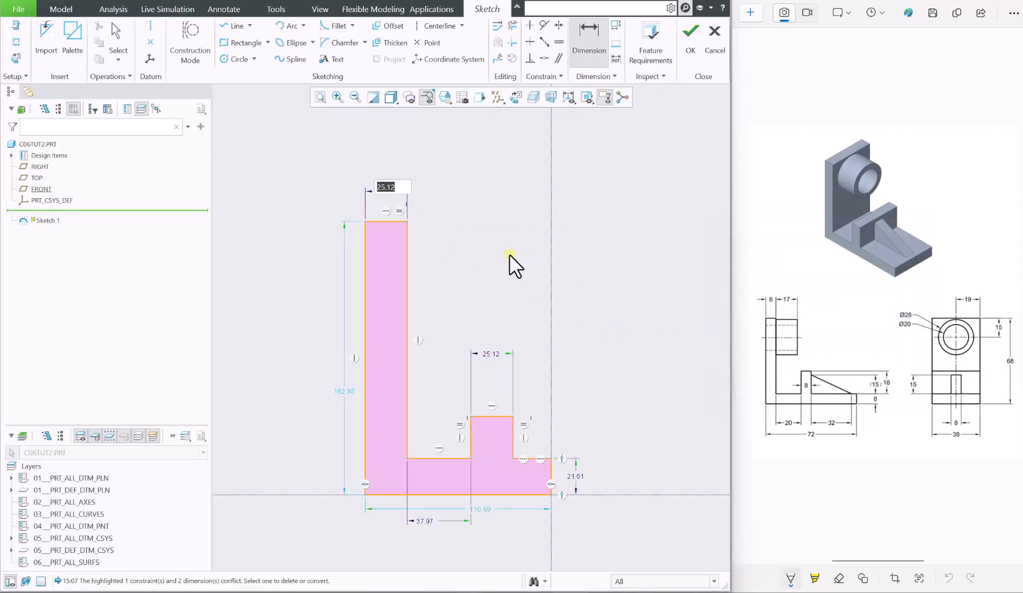
middle_click(485, 251)
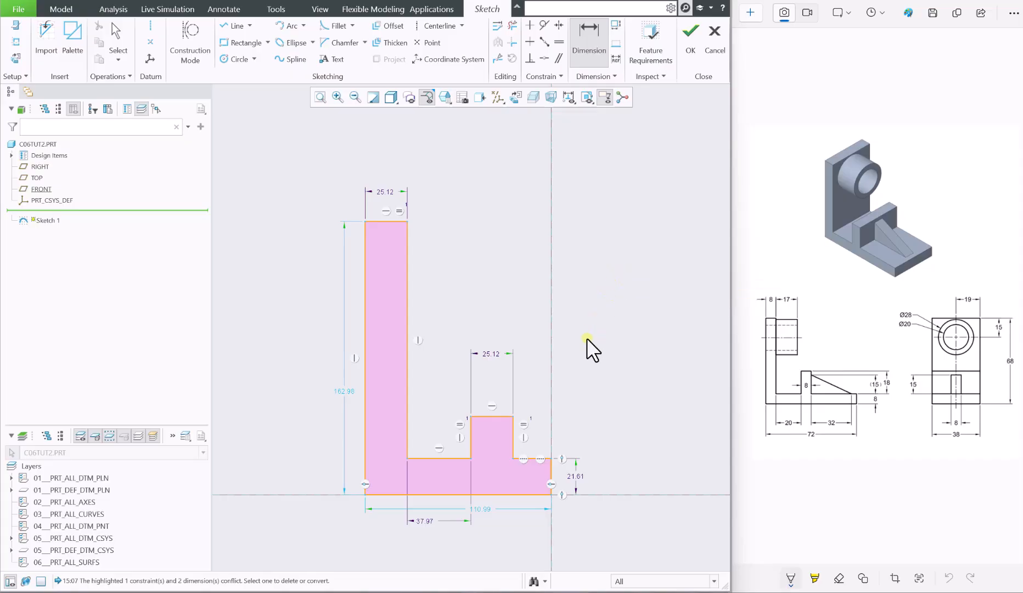
Dimension the raised block's height above the foot and delete the first conflicting equal-lengths constraint.
left_click(514, 432)
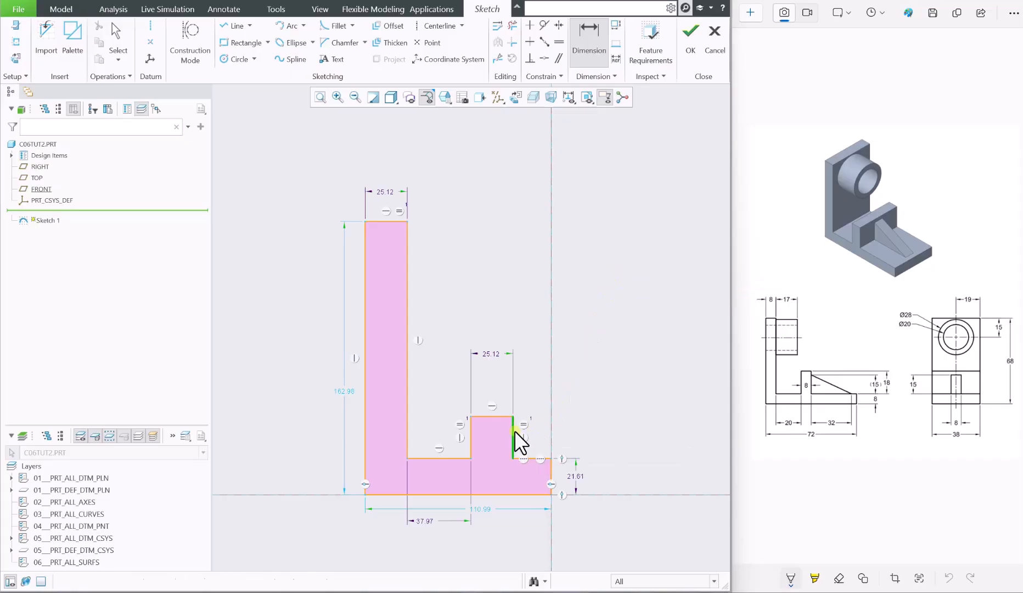
middle_click(606, 431)
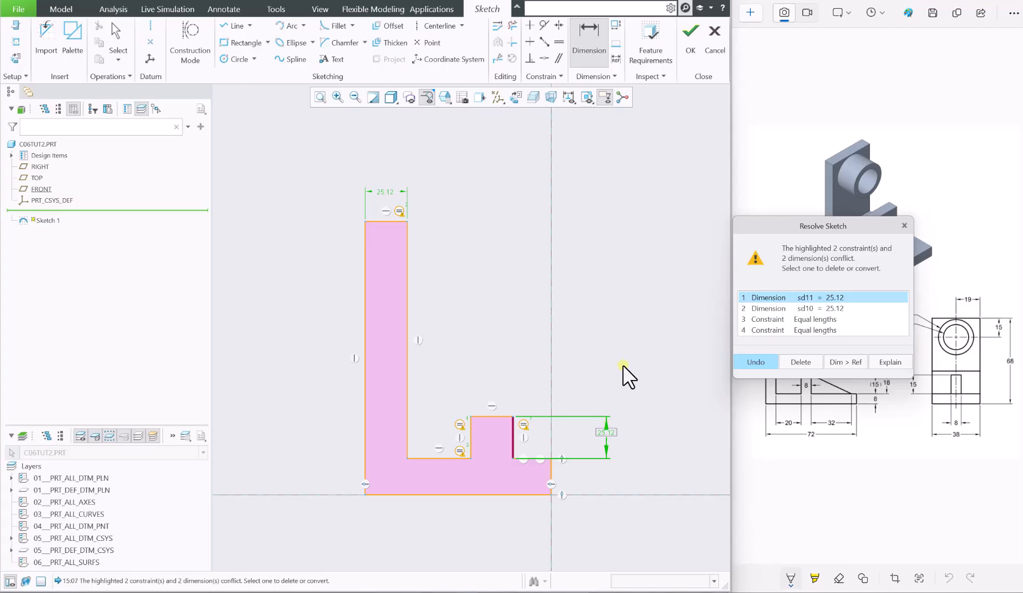
left_click(781, 319)
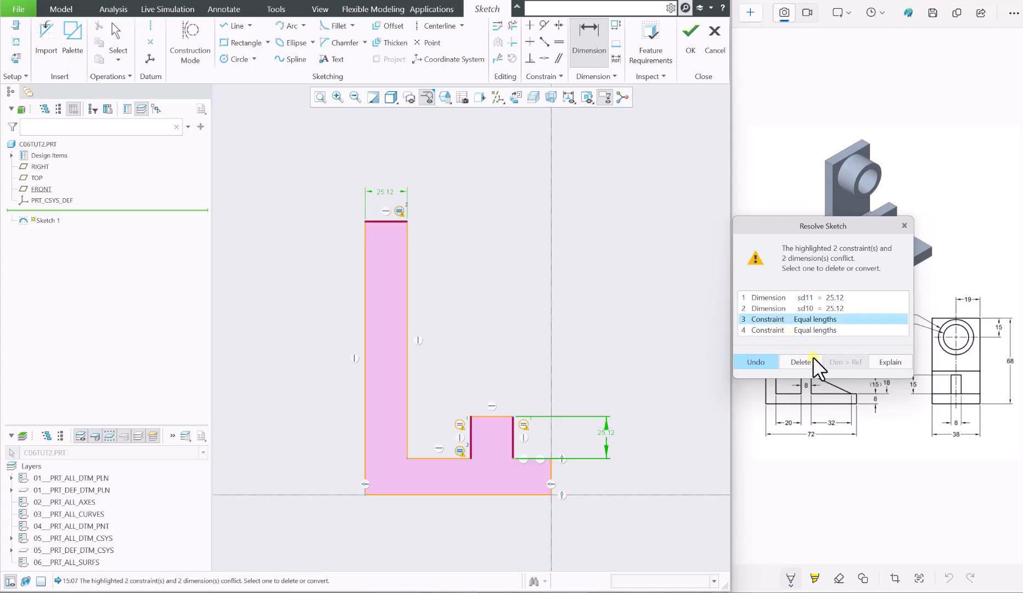
left_click(790, 362)
middle_click(641, 350)
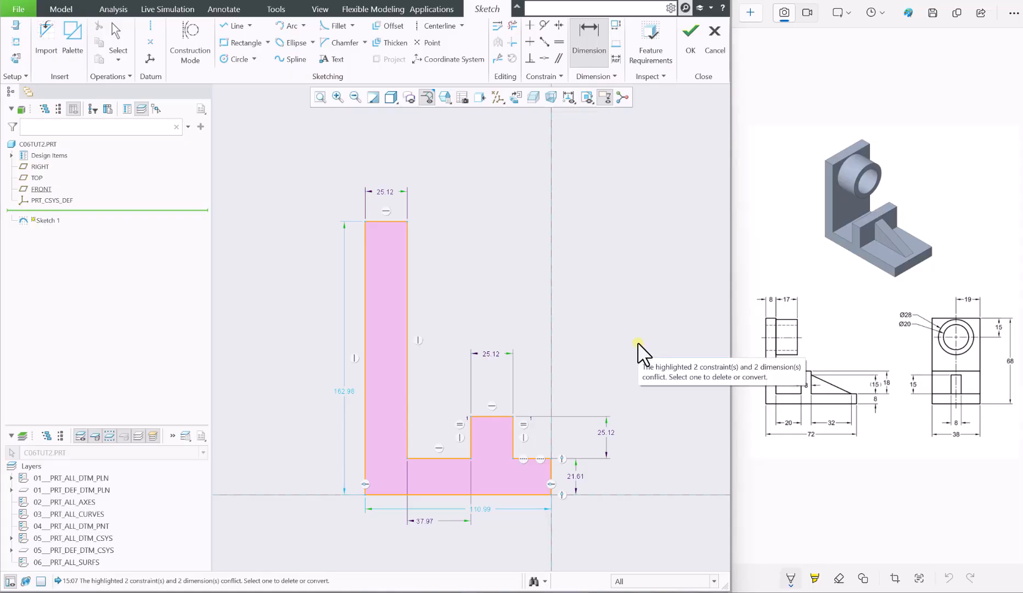
Open all the sketch dimensions together for modification and turn off automatic regeneration.
key("ctrl+a")
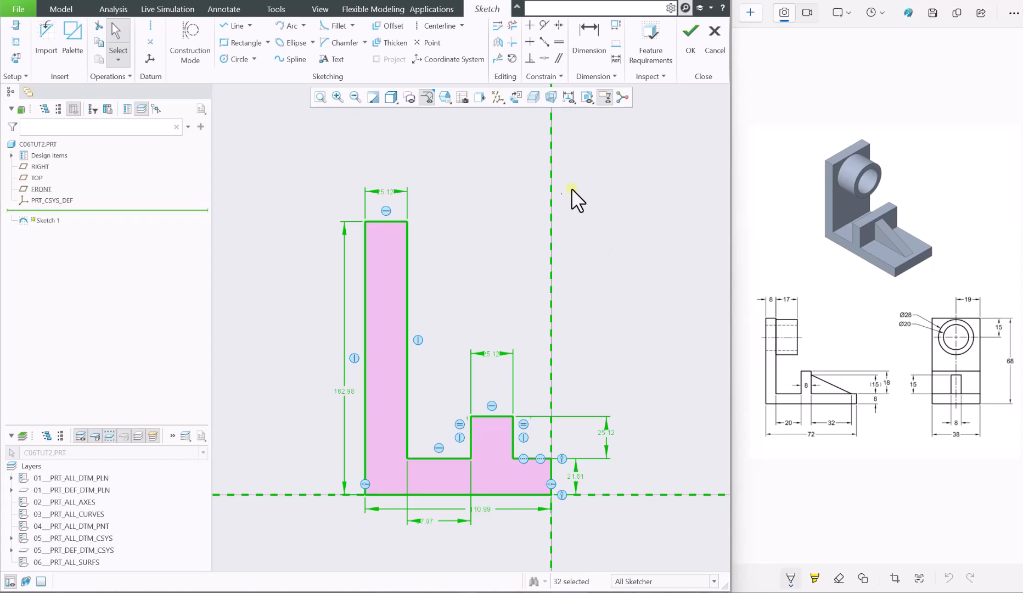
left_click(501, 34)
left_click_drag(914, 230, 170, 267)
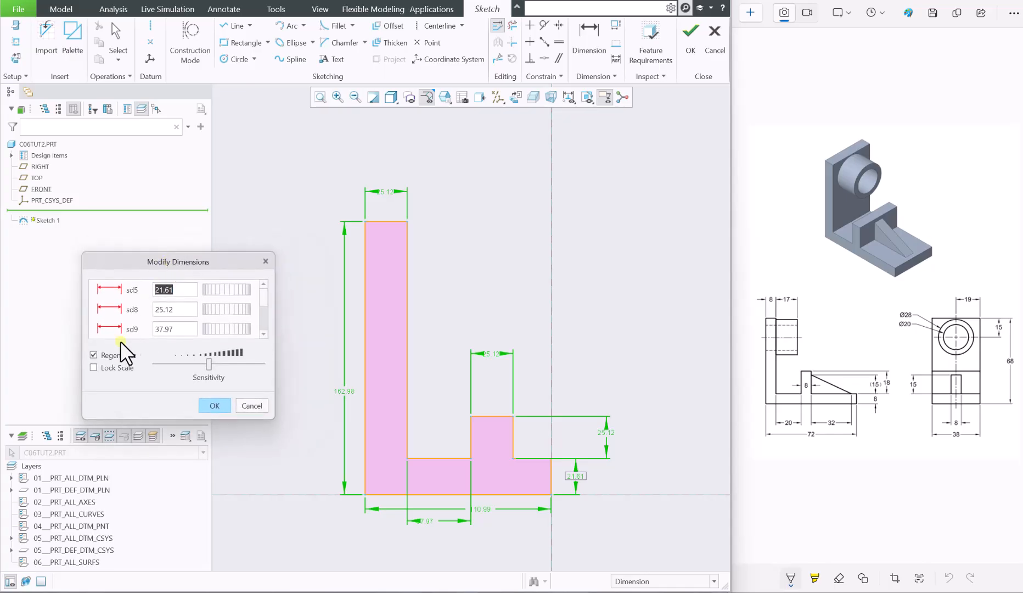
left_click(93, 355)
Set the foot's thickness to 8 and the raised block's width to 8.
left_click_drag(184, 290, 144, 297)
type("8")
left_click(185, 311)
left_click_drag(185, 310, 116, 310)
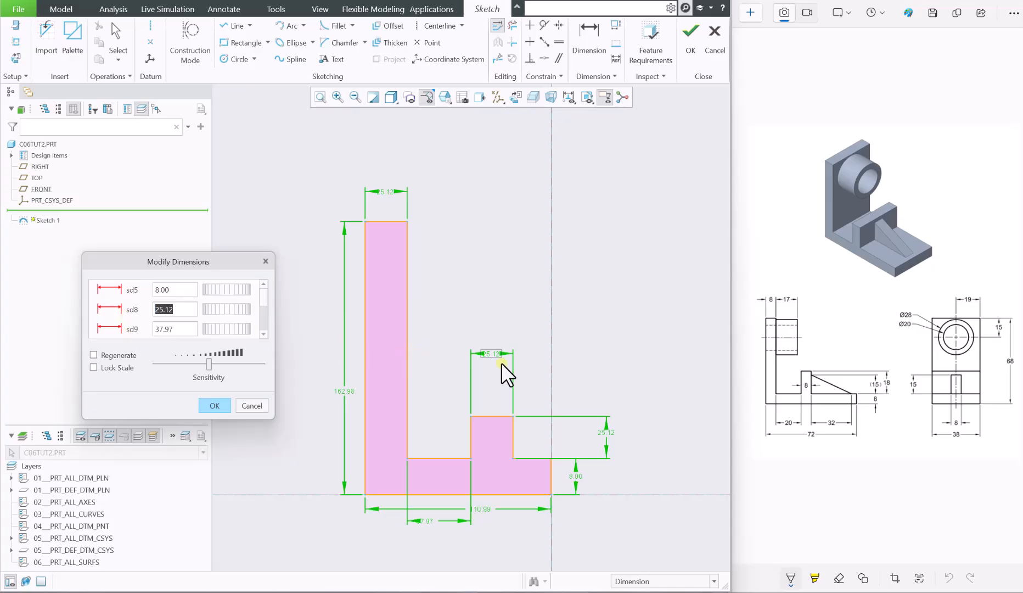
type("8")
Set the gap between the upright and the raised block to 20 and the upright's width to 8.
left_click(187, 329)
left_click_drag(188, 330, 62, 337)
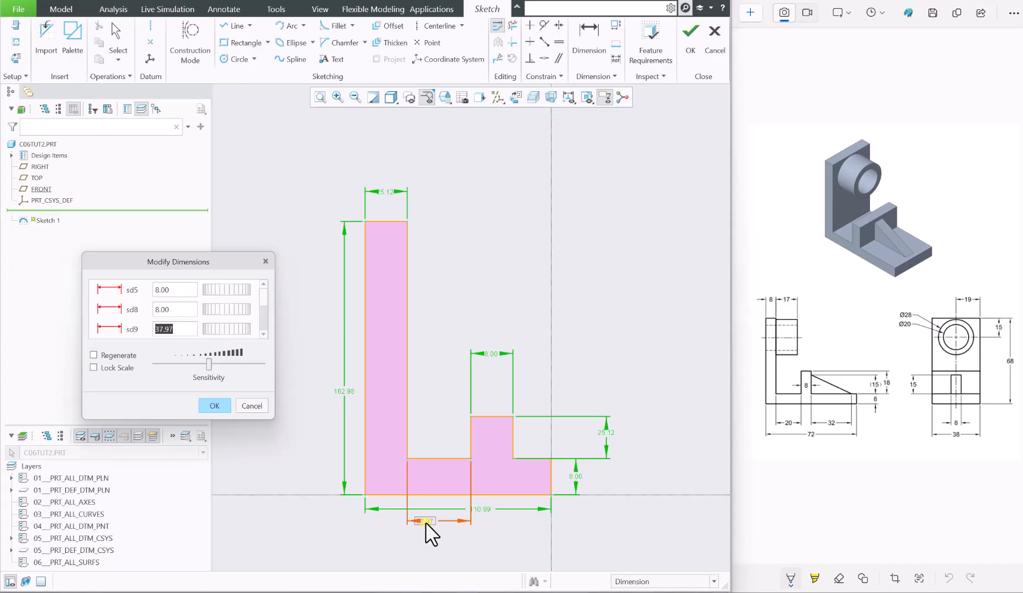
type("20")
key("Return")
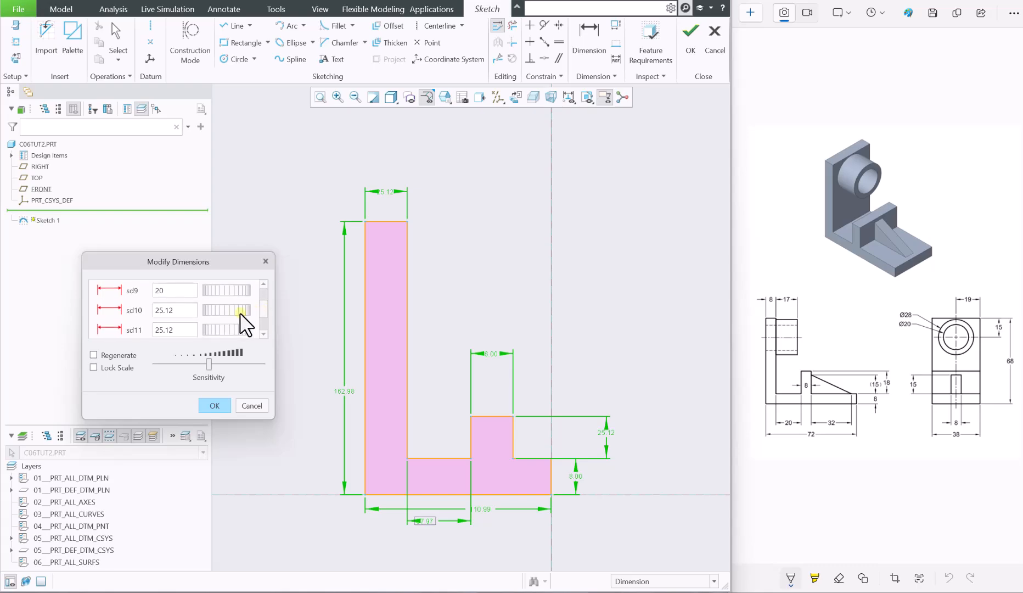
left_click_drag(188, 311, 105, 309)
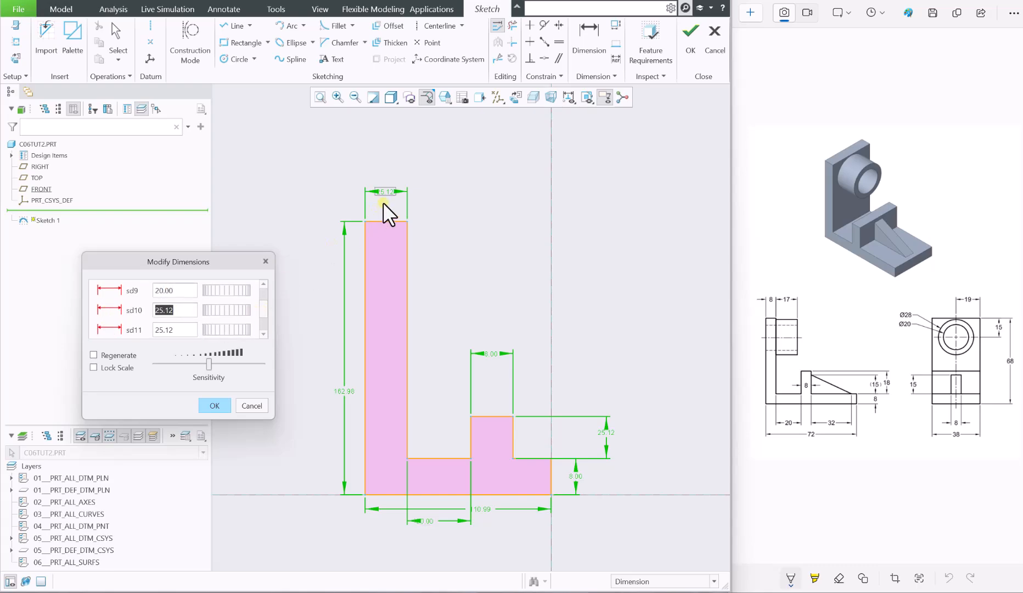
type("8")
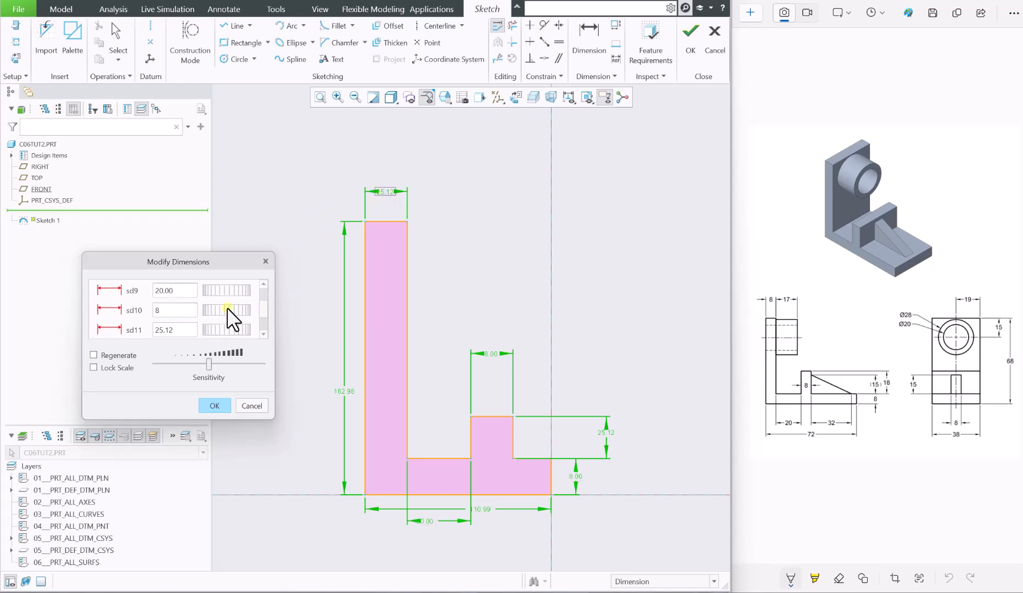
Set the raised block's height above the foot to 18.
left_click(177, 330)
left_click_drag(179, 332, 114, 336)
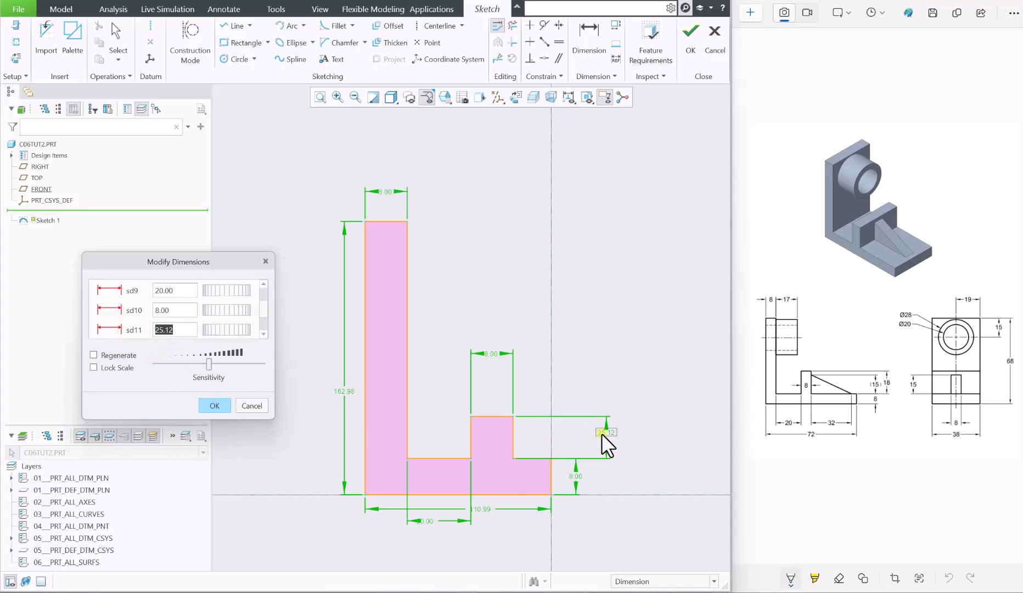
type("18")
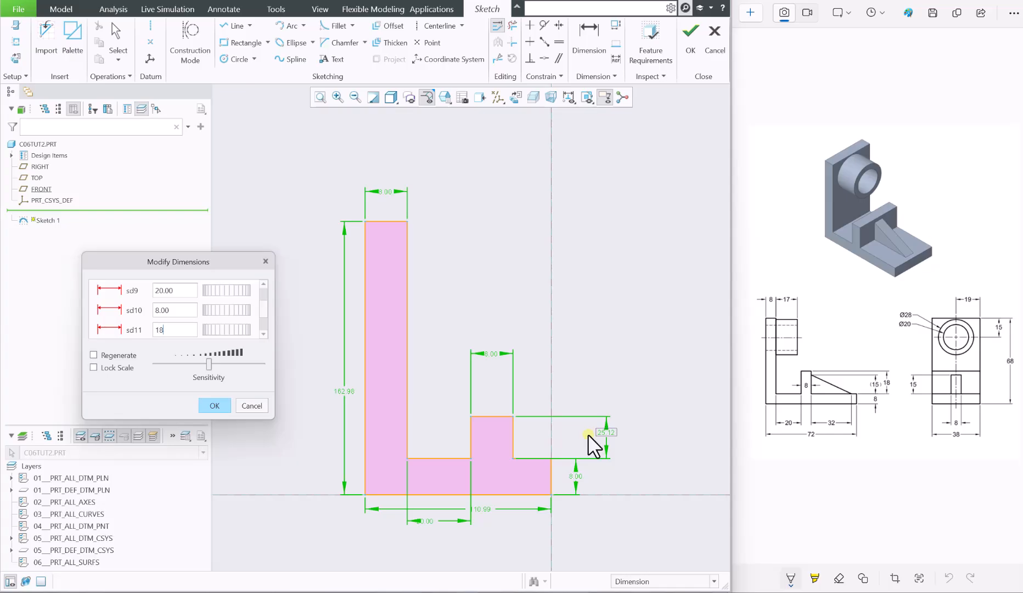
Set the foot's overall length to 72 and the upright's overall height to 68, and apply the dimension changes.
scroll(269, 321, "down", 2)
left_click(176, 310)
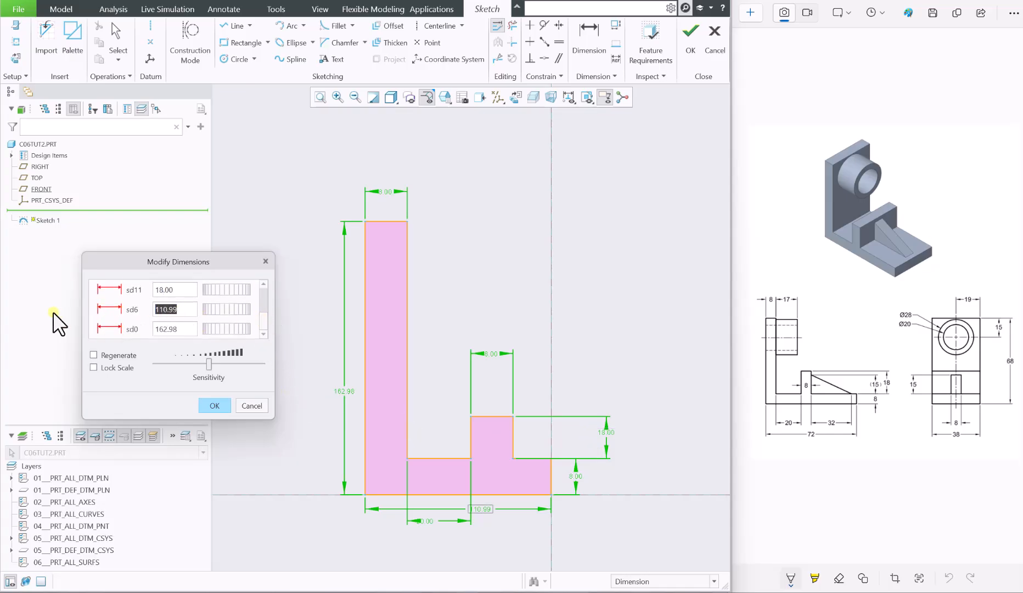
type("72")
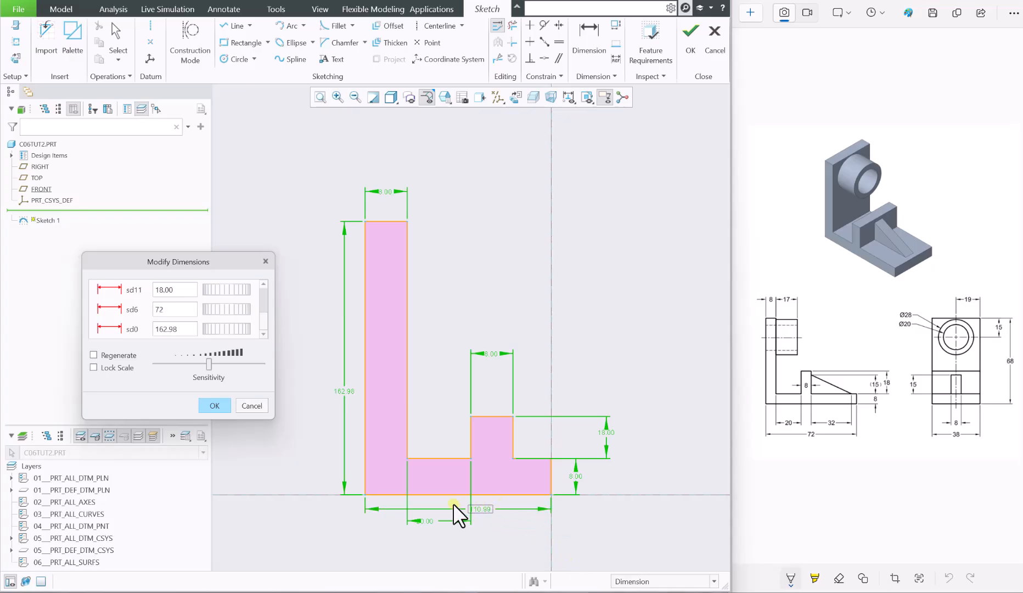
left_click(182, 329)
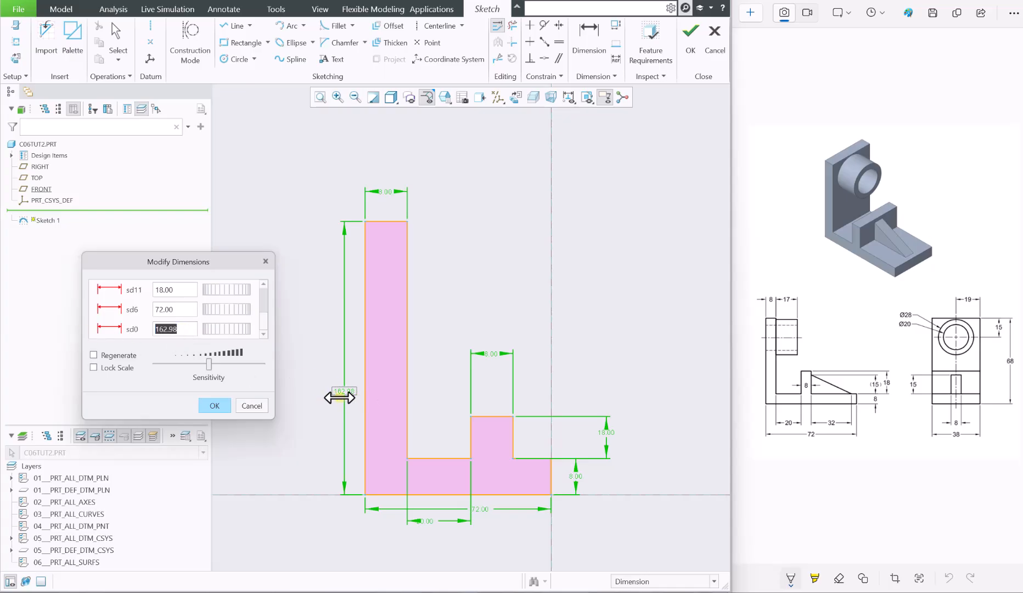
type("68")
left_click(213, 405)
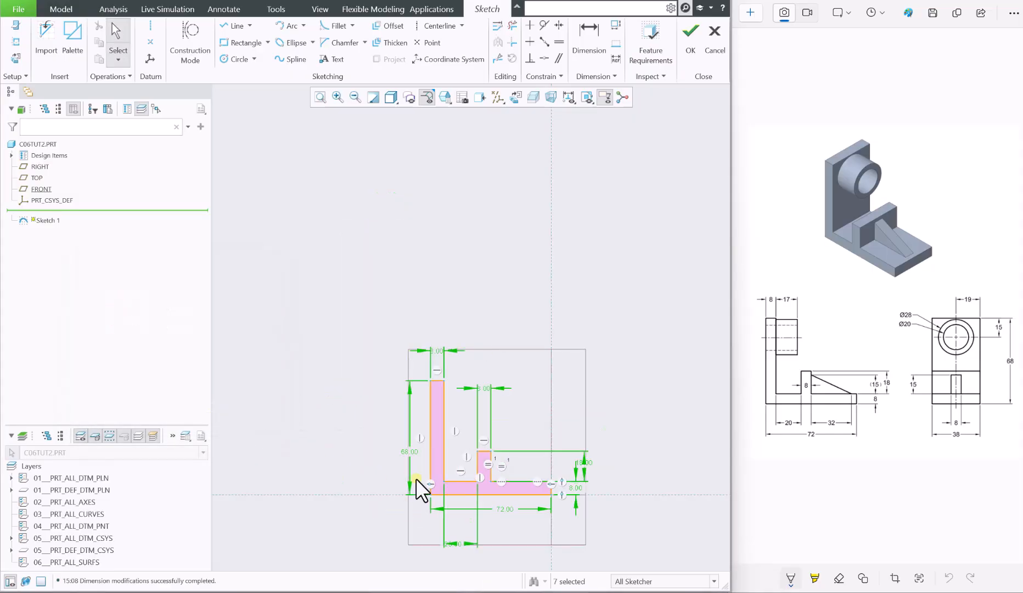
Finish the L-shaped profile sketch and return to the part model.
scroll(475, 438, "down", 2)
scroll(493, 487, "down", 2)
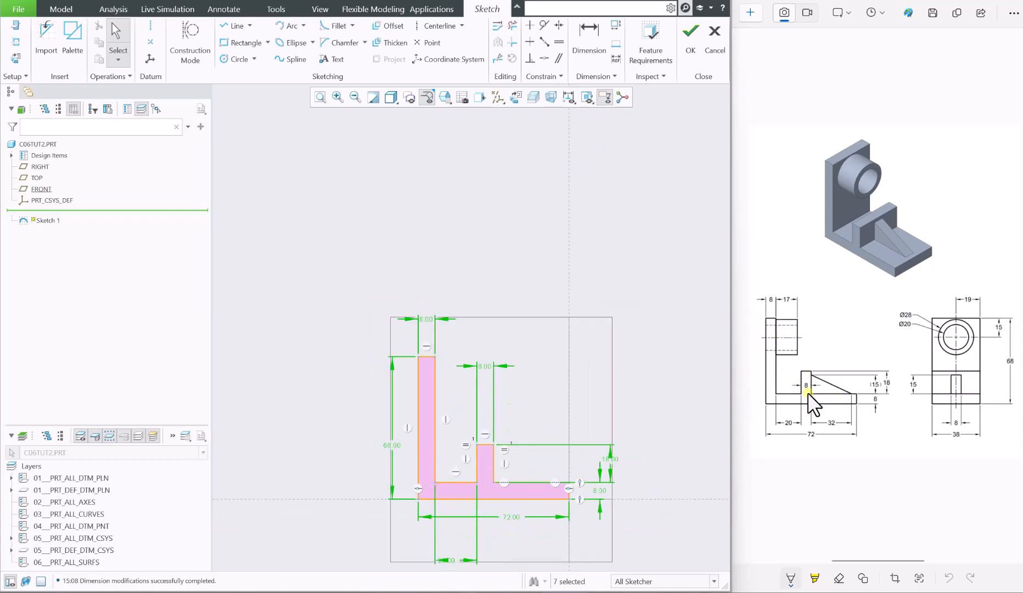
left_click(684, 36)
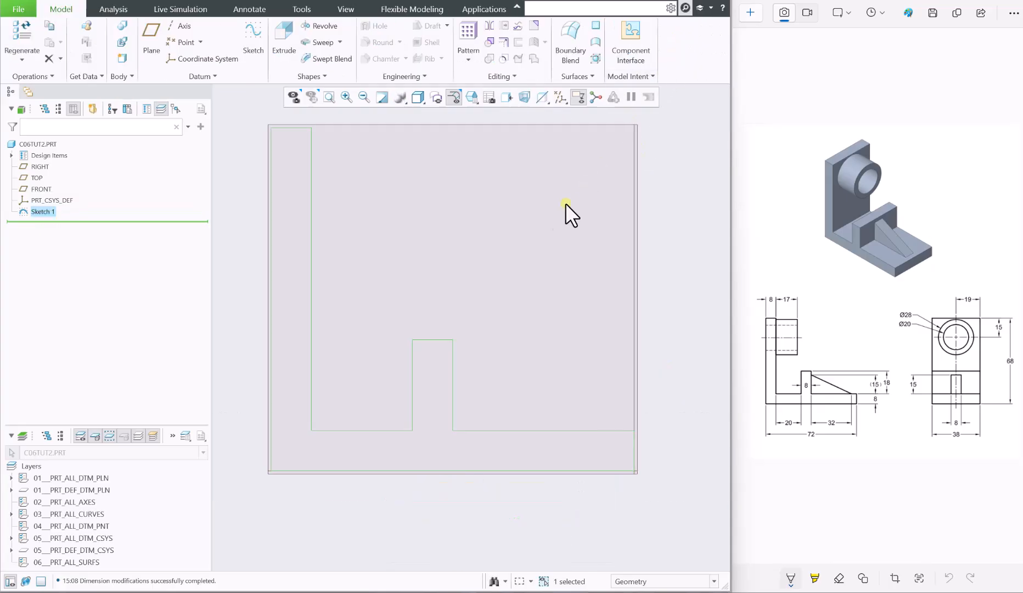
Extrude the L-shaped profile as a solid with a depth of 38.
left_click(286, 38)
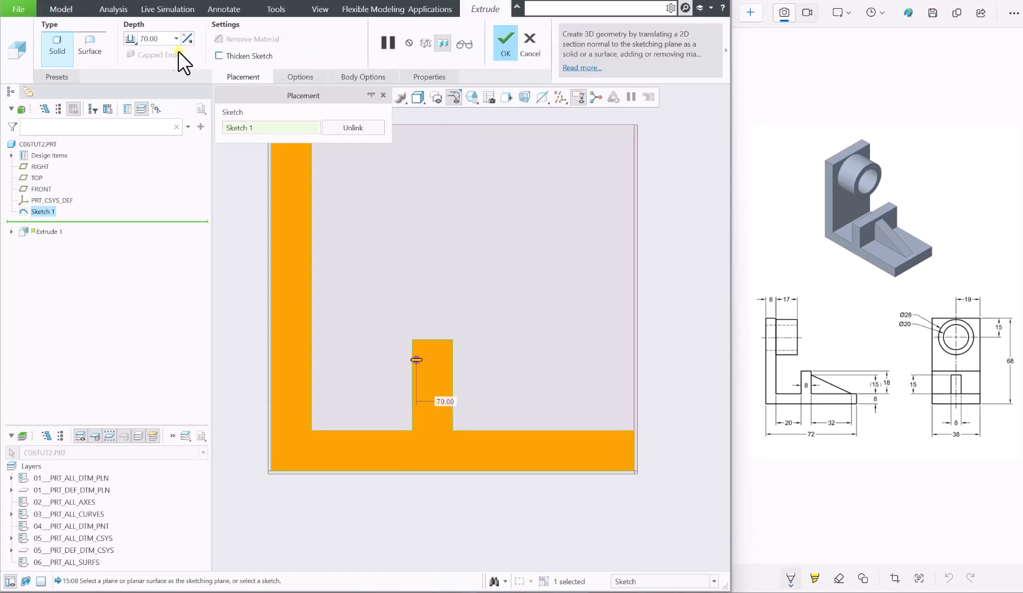
double_click(162, 40)
type("38")
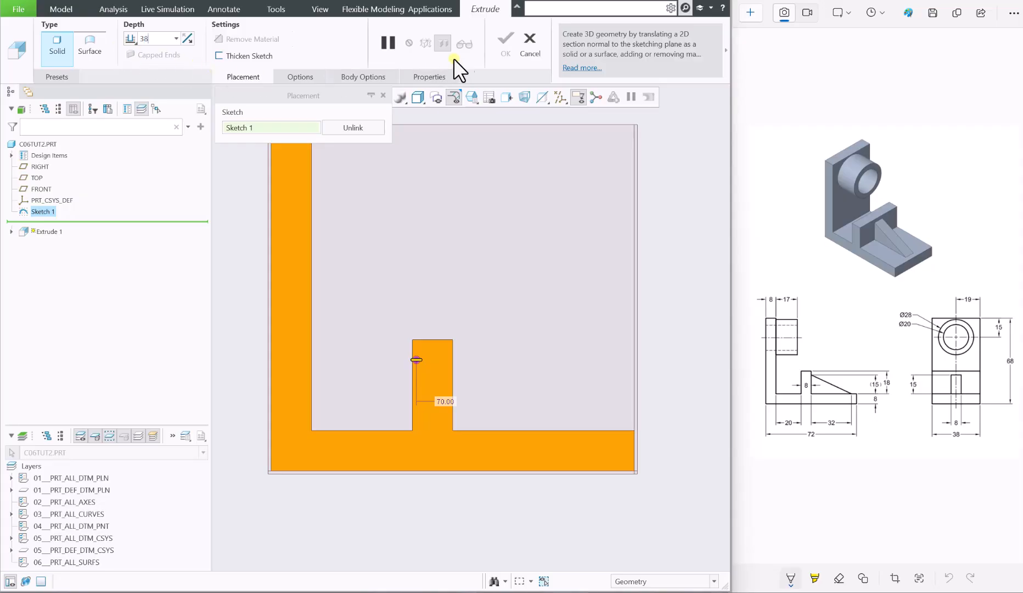
key("Return")
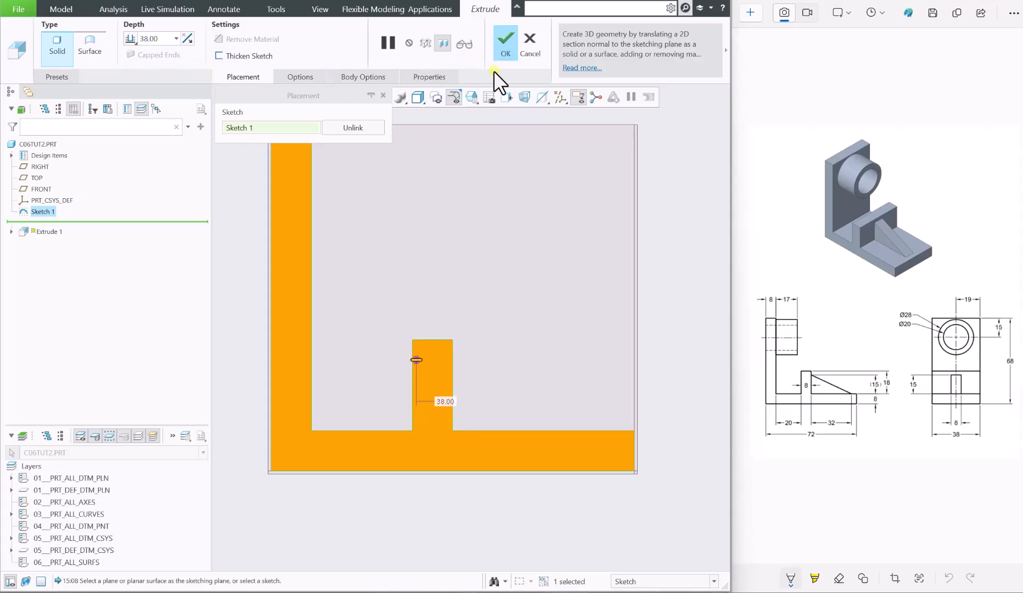
left_click(508, 36)
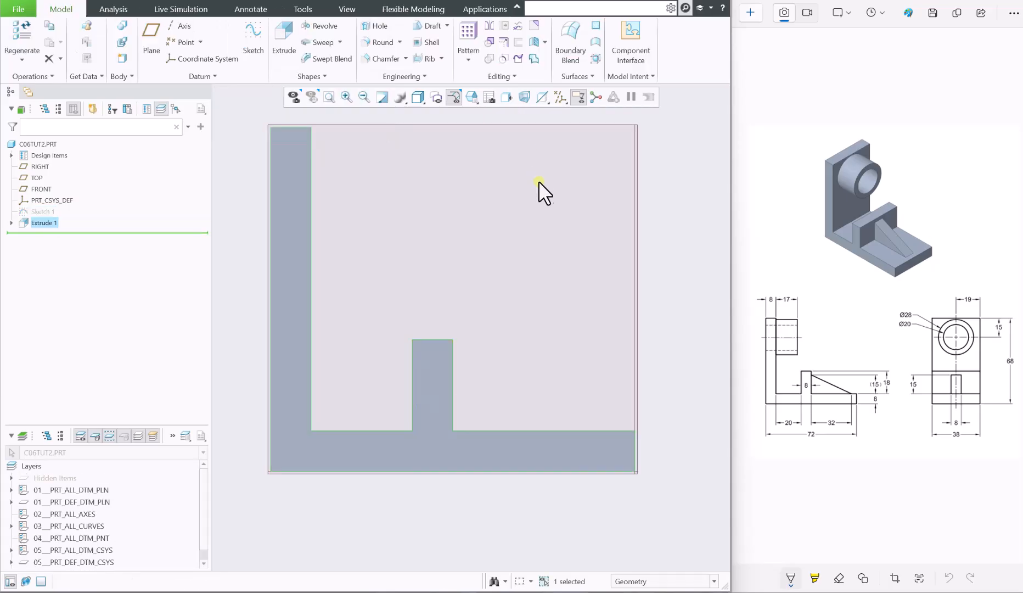
Start a sketch on the upright's inner face, facing the raised block, and orient the view parallel to the sketch plane.
scroll(537, 173, "down", 5)
middle_click_drag(537, 195, 484, 221)
scroll(526, 204, "down", 3)
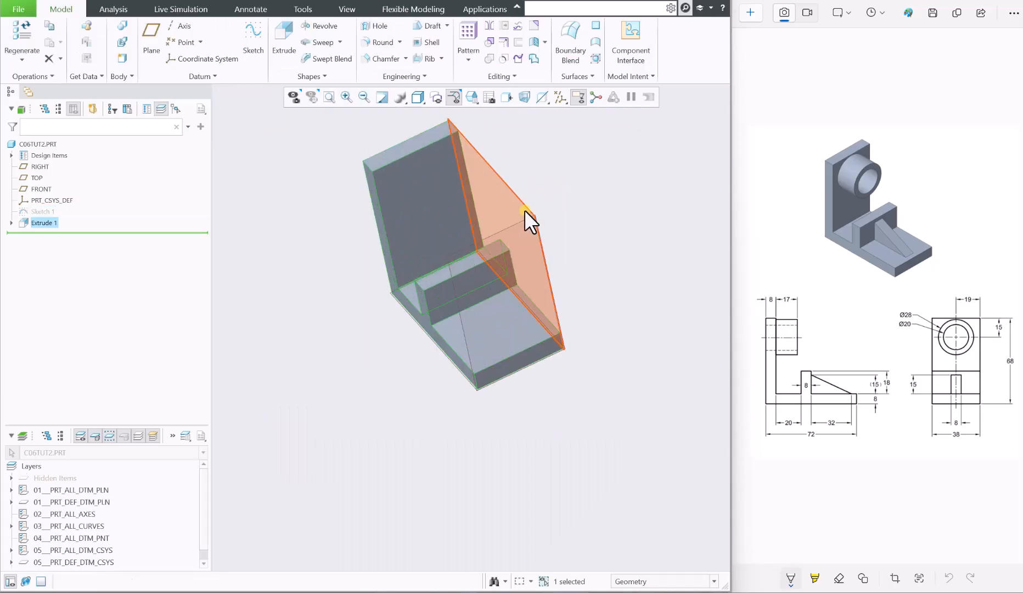
scroll(484, 221, "up", 2)
scroll(478, 161, "down", 2)
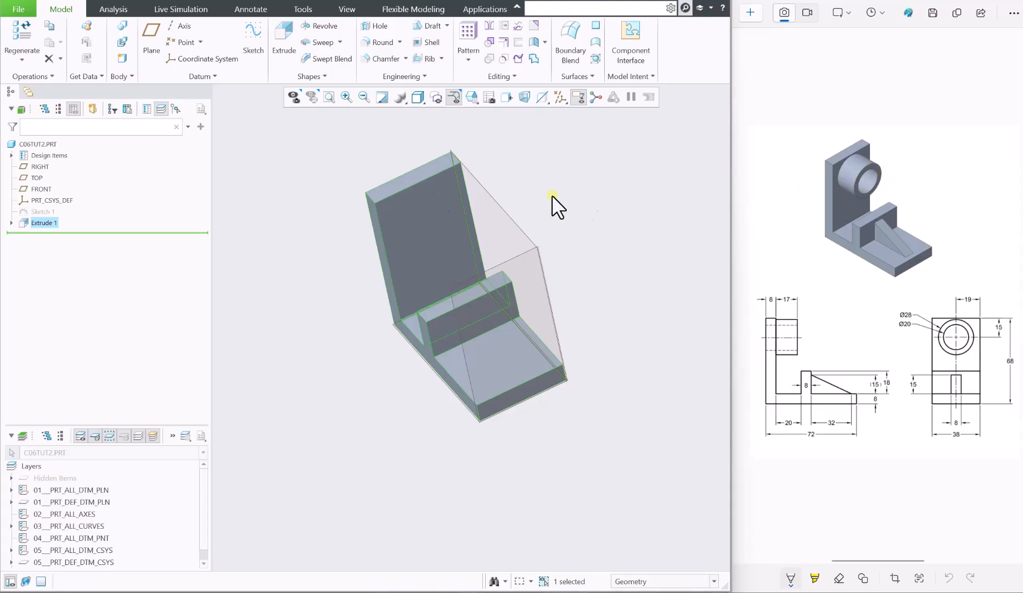
left_click(419, 213)
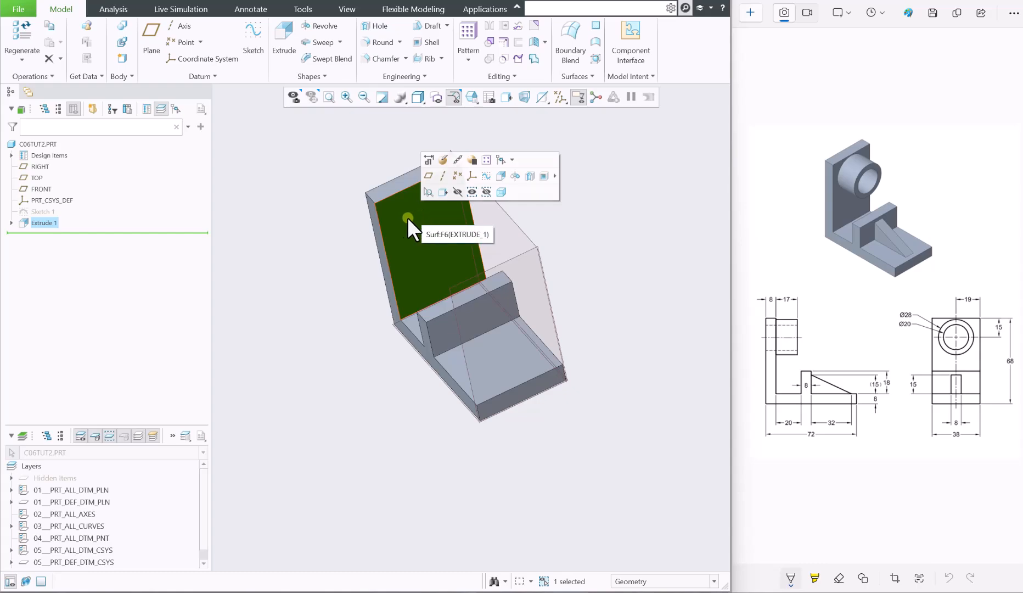
left_click(255, 38)
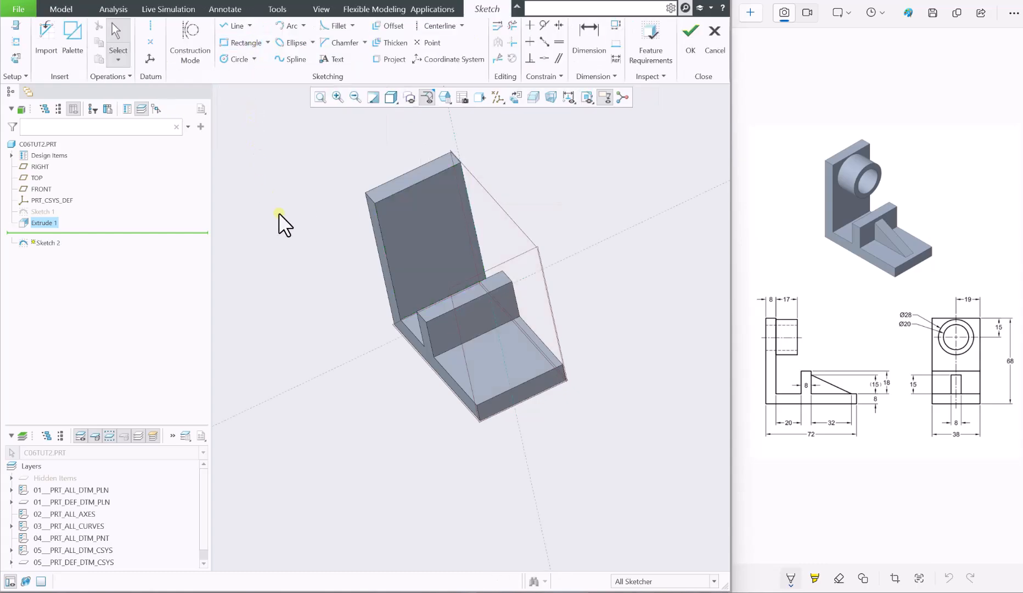
left_click(516, 97)
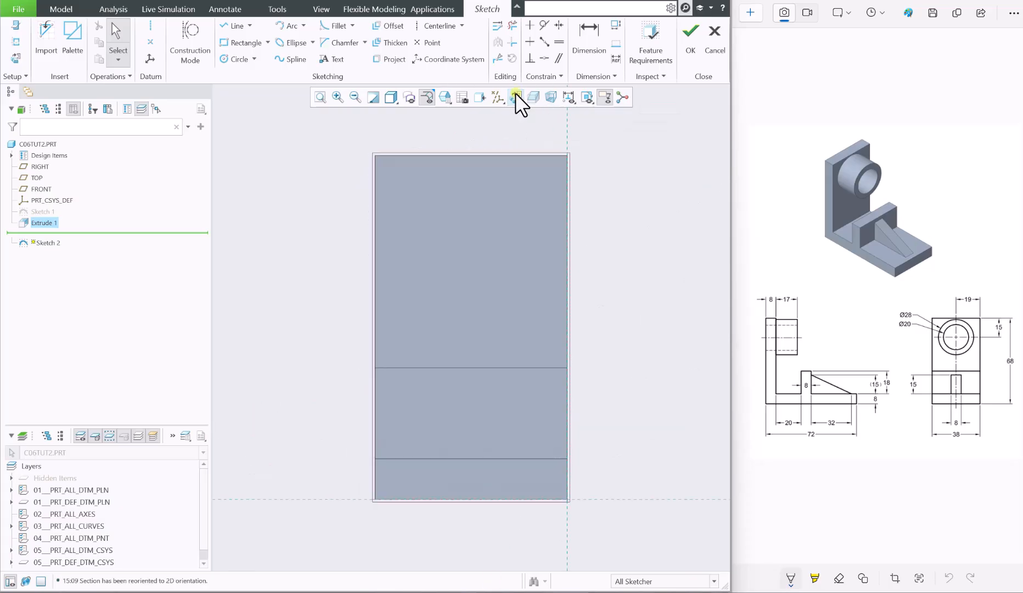
Sketch two concentric circles, about 13.4 and 7.4 in diameter, centred across the width near the upright's upper edge.
left_click(231, 59)
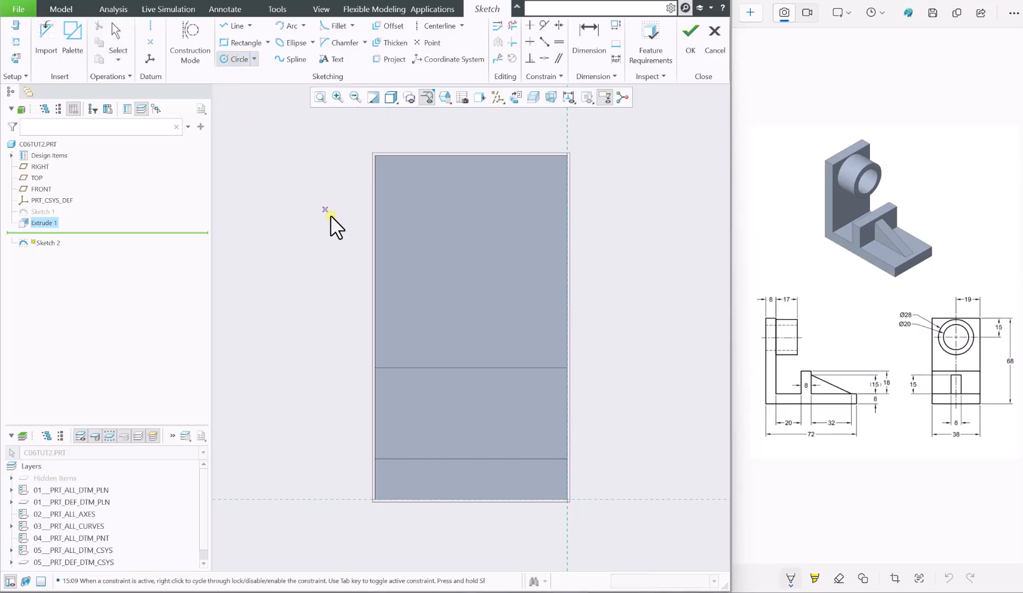
left_click(471, 201)
left_click(446, 225)
left_click(471, 201)
left_click(459, 215)
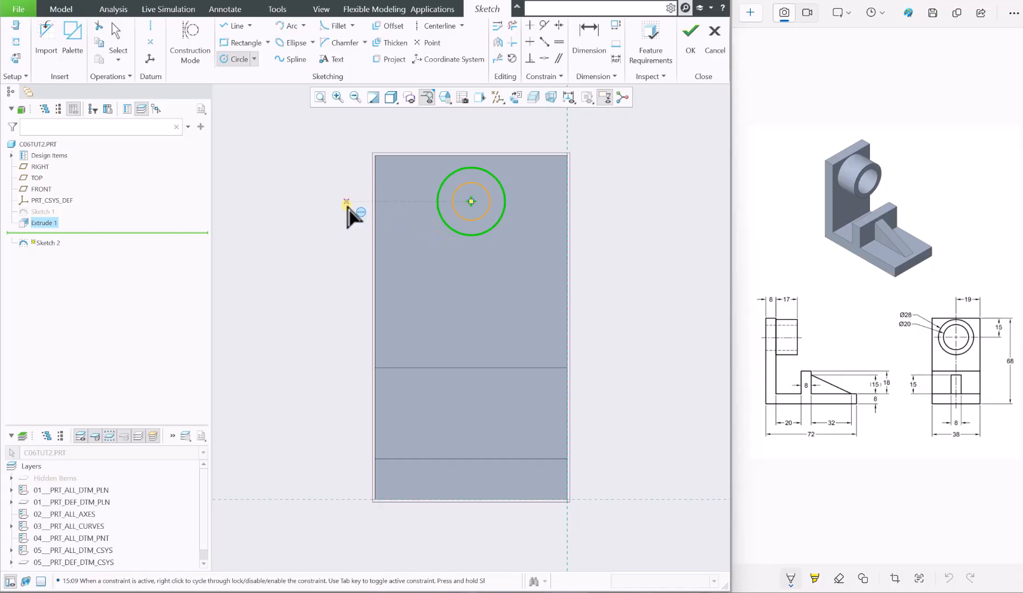
Dimension the vertical distance from the circles' centre to the upright's upper edge.
left_click(587, 42)
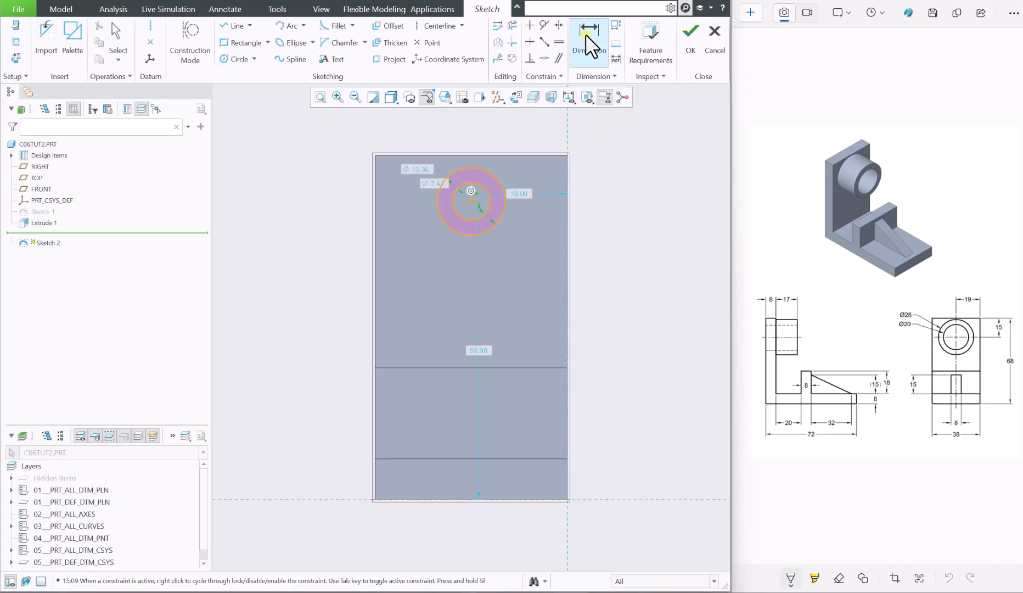
left_click(470, 202)
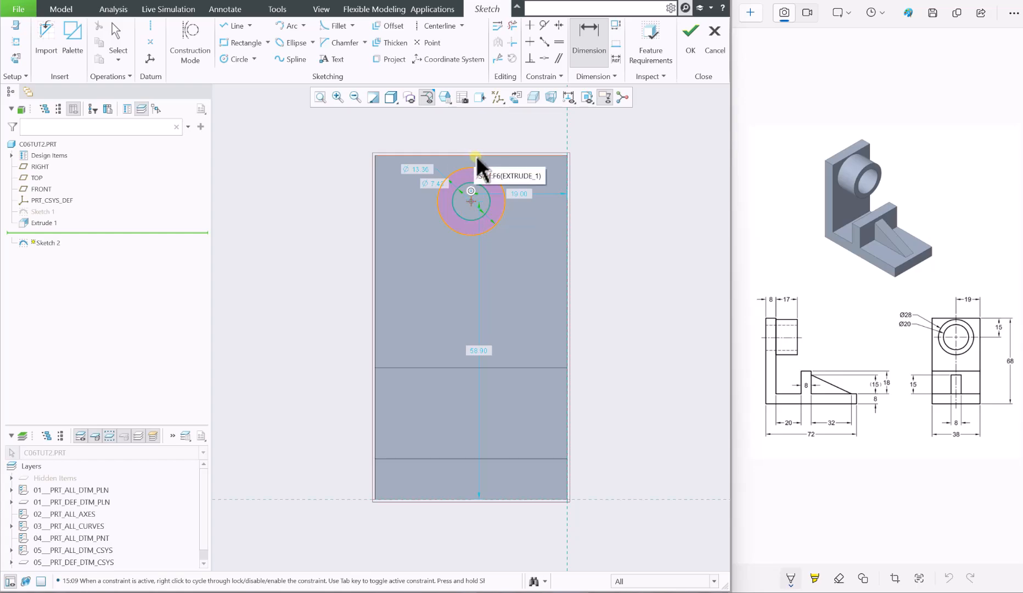
left_click(476, 155)
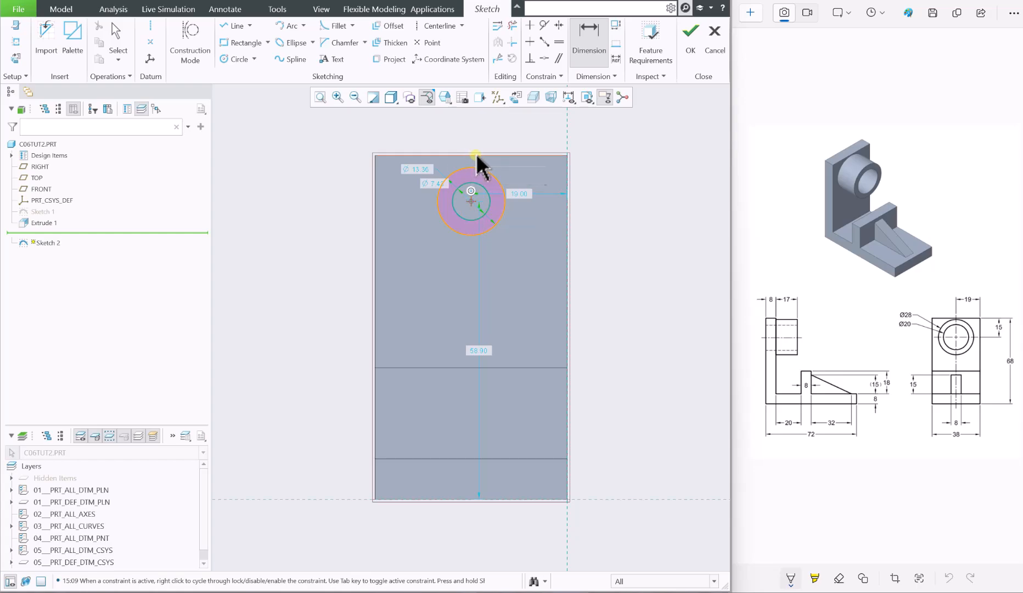
middle_click(321, 180)
key("Return")
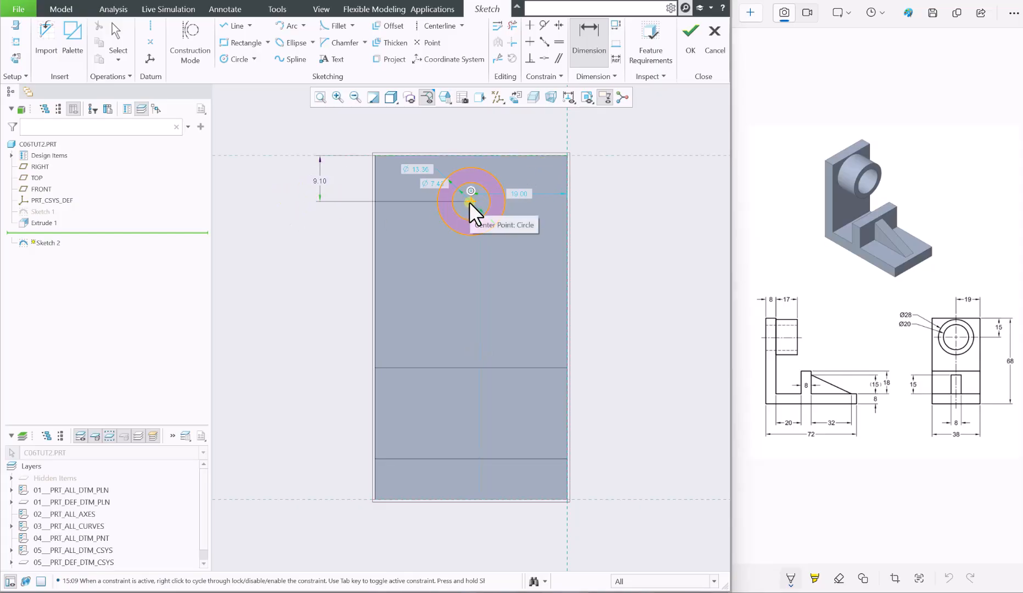
Dimension the horizontal distance from the circles' centre to the vertical reference along the upright's side edge.
left_click(567, 177)
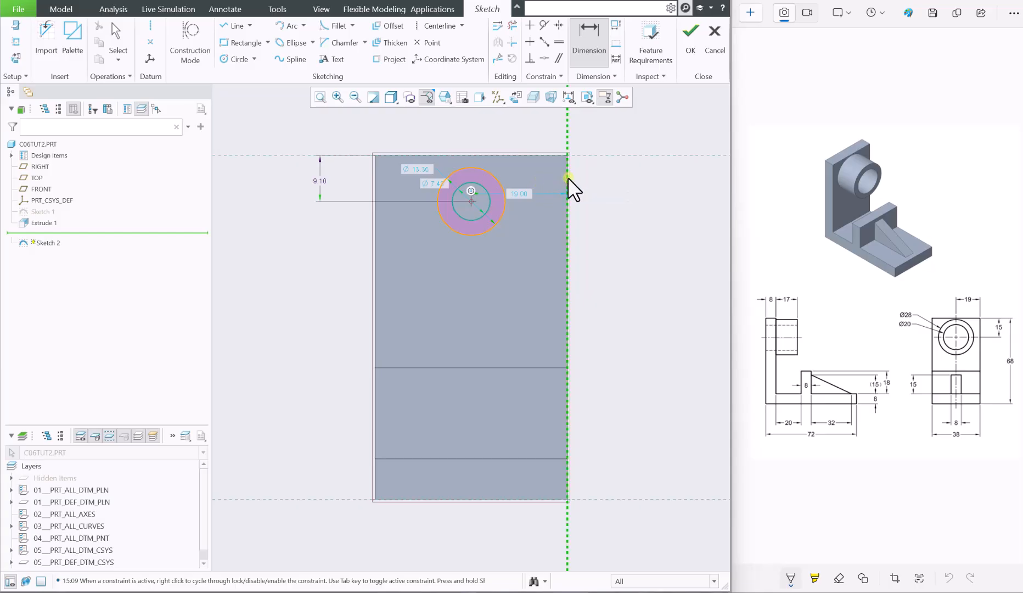
middle_click(520, 126)
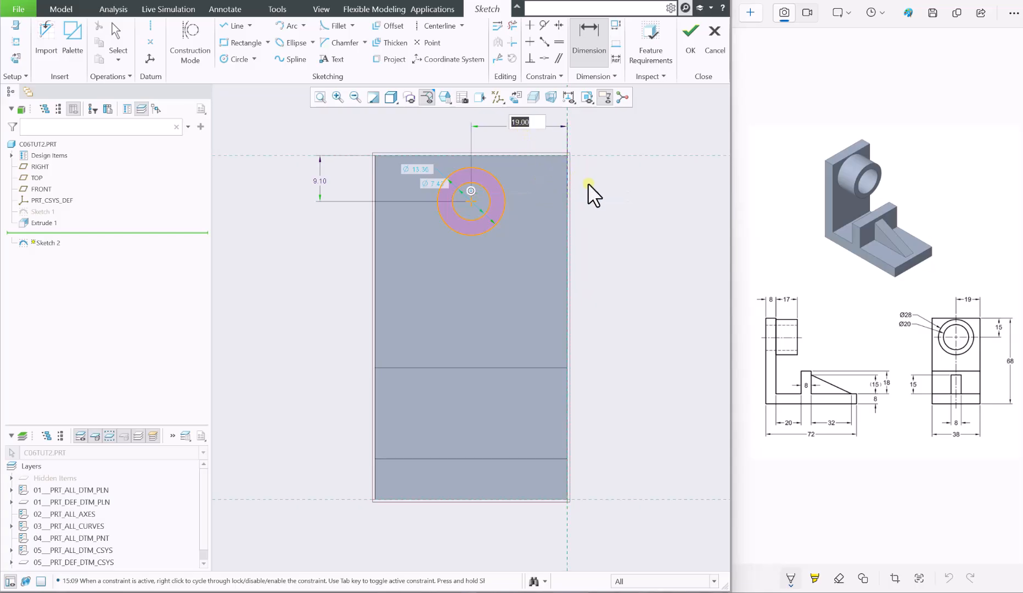
key("Return")
Open all dimensions of the circle sketch together for modification and turn off automatic regeneration.
key("ctrl+a")
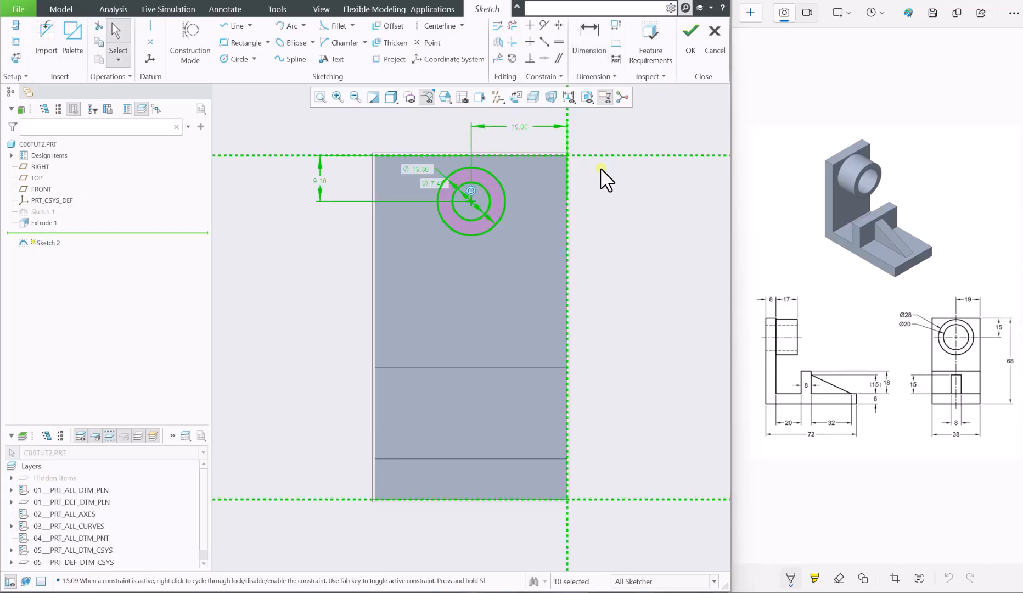
left_click(499, 23)
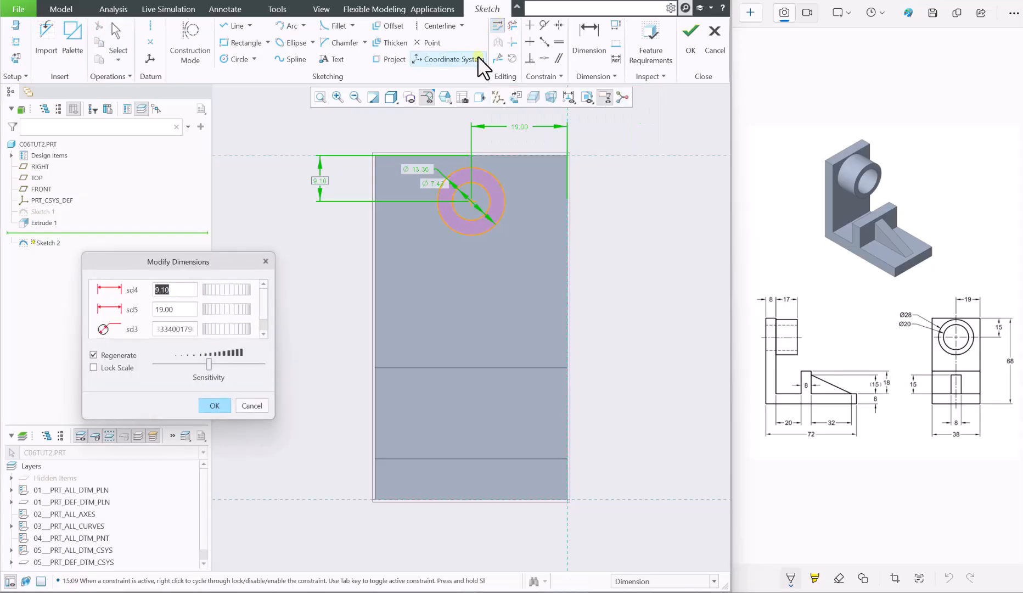
left_click_drag(185, 258, 268, 241)
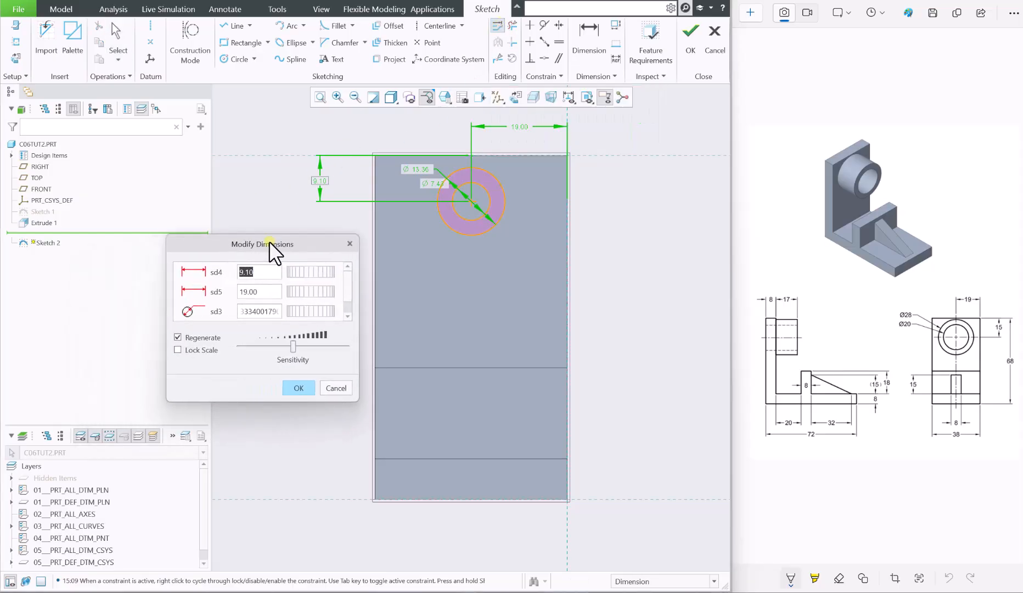
left_click(178, 336)
Set the circle centre's distance to 15 from the upper edge and 19 from the side edge.
double_click(269, 273)
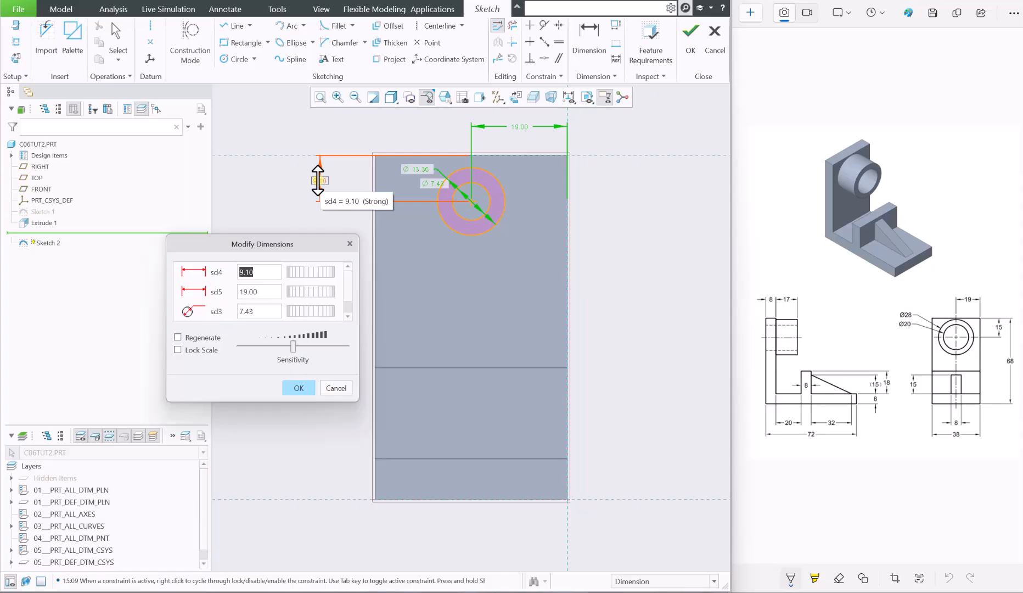
type("15")
key("Tab")
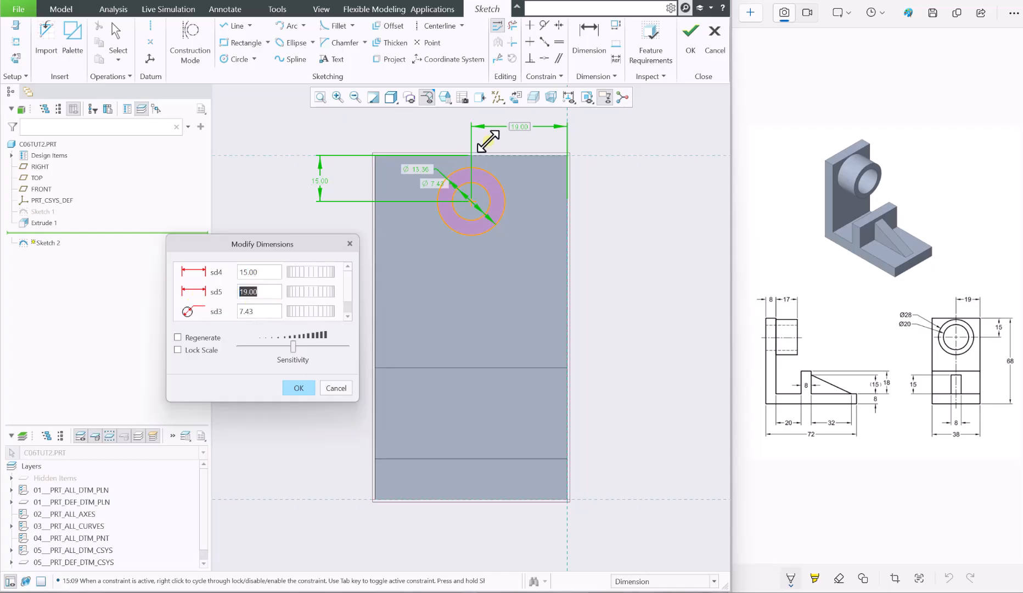
type("19")
key("Tab")
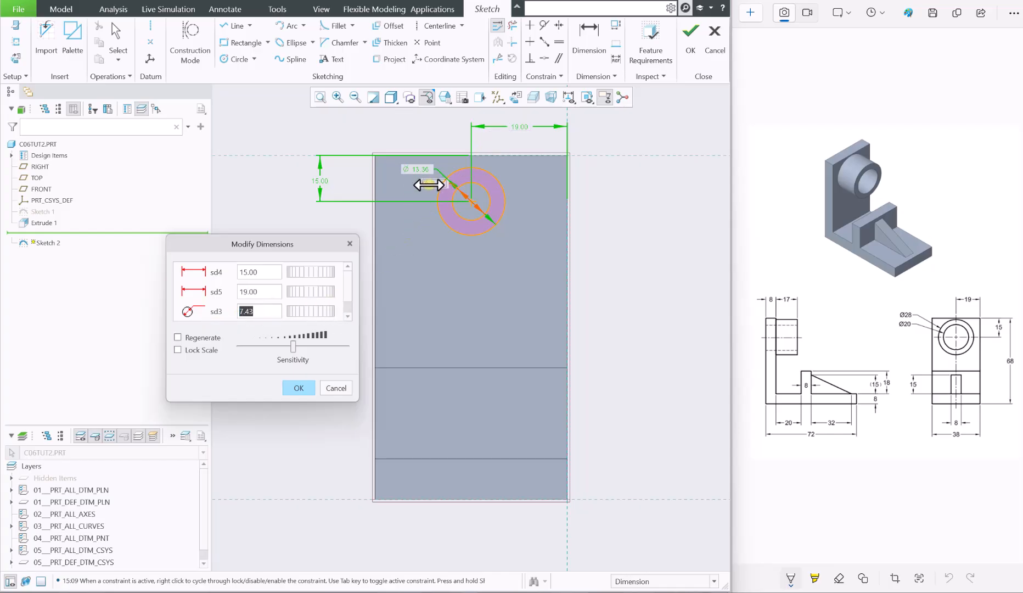
Set the inner circle's diameter to 20 and the outer circle's diameter to 28, and finish the sketch.
type("20")
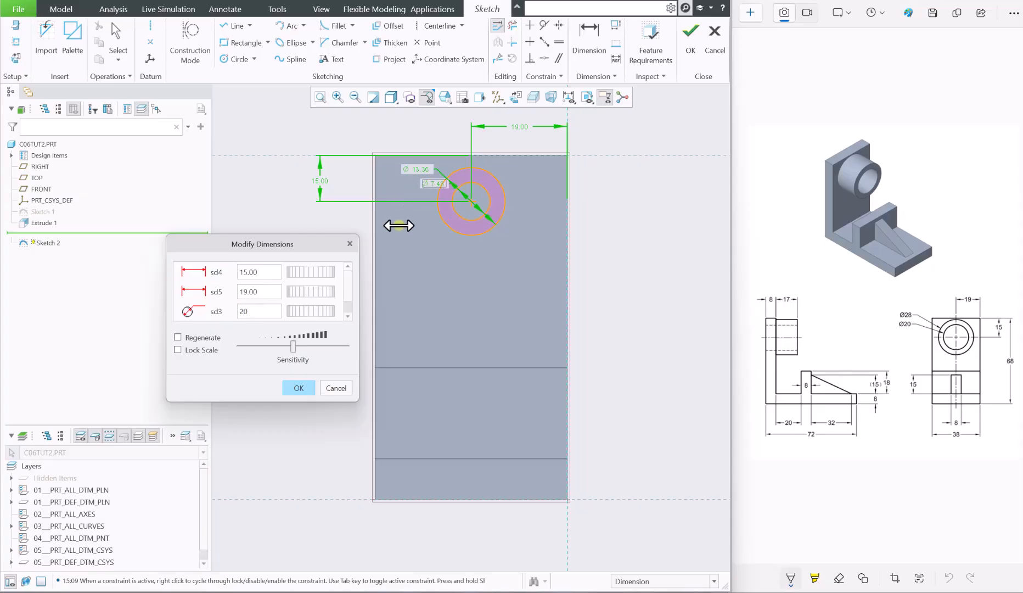
key("Return")
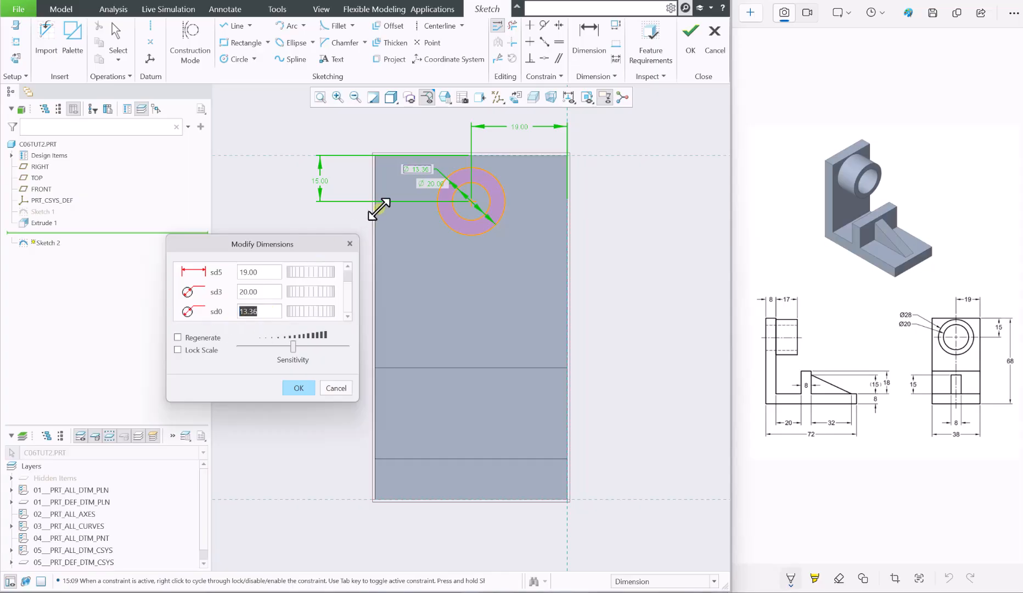
type("2")
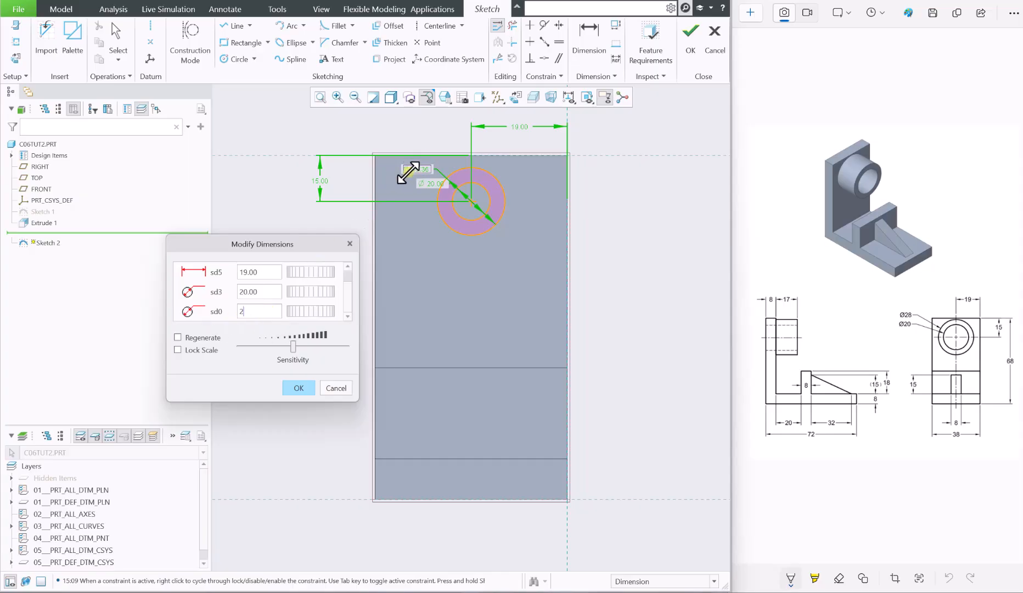
type("8")
left_click(298, 387)
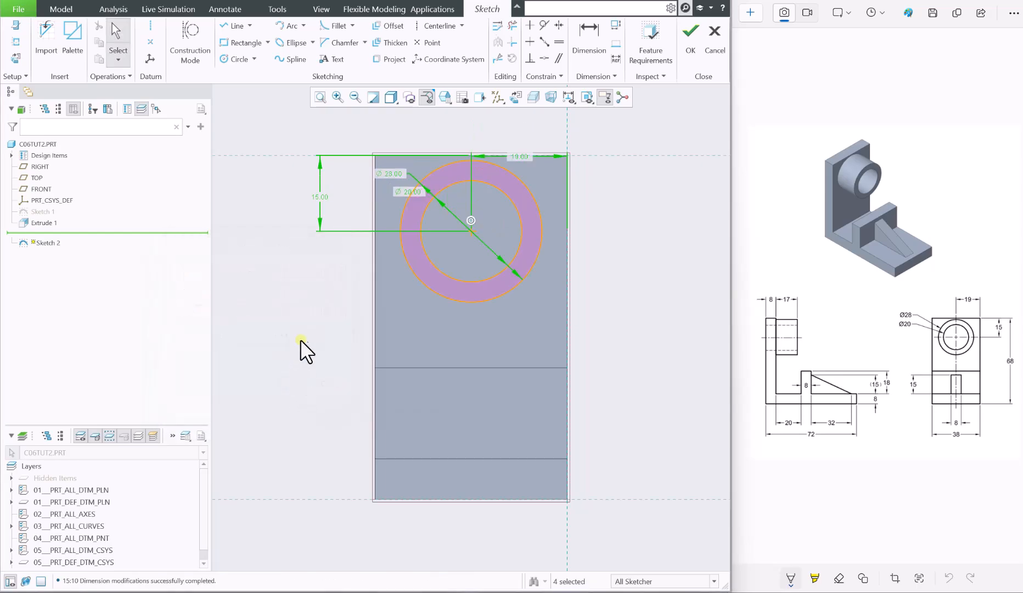
left_click(690, 34)
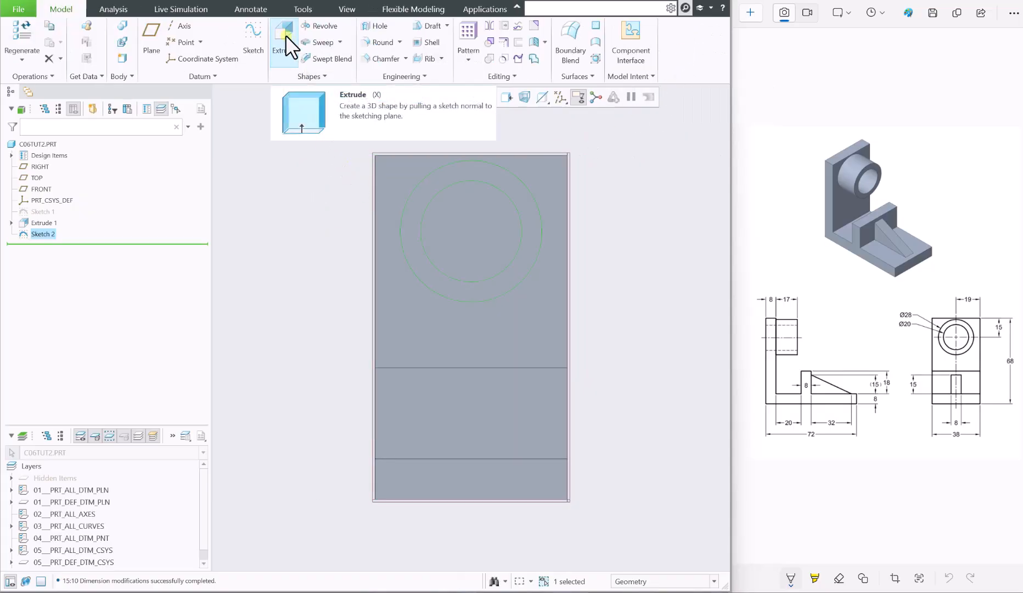
Extrude the ring sketch on the upright as a solid boss with a depth of 17.
left_click(284, 34)
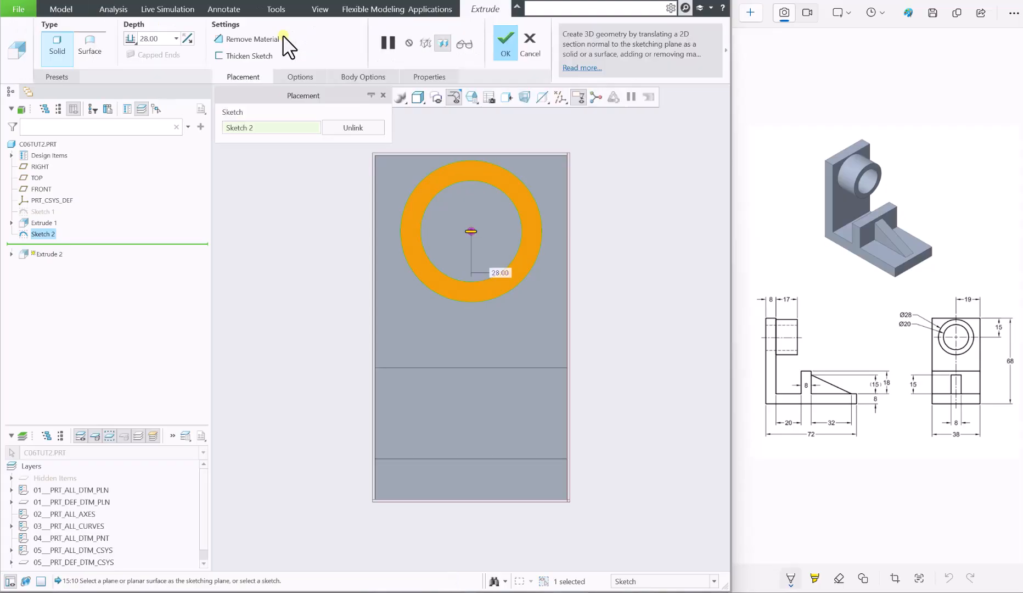
double_click(159, 39)
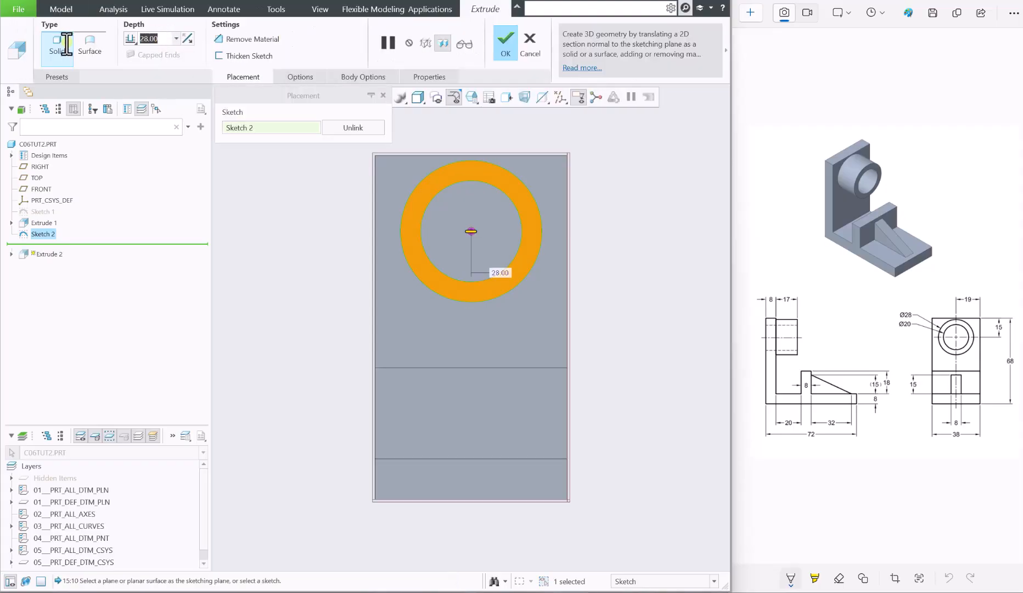
type("17")
key("Return")
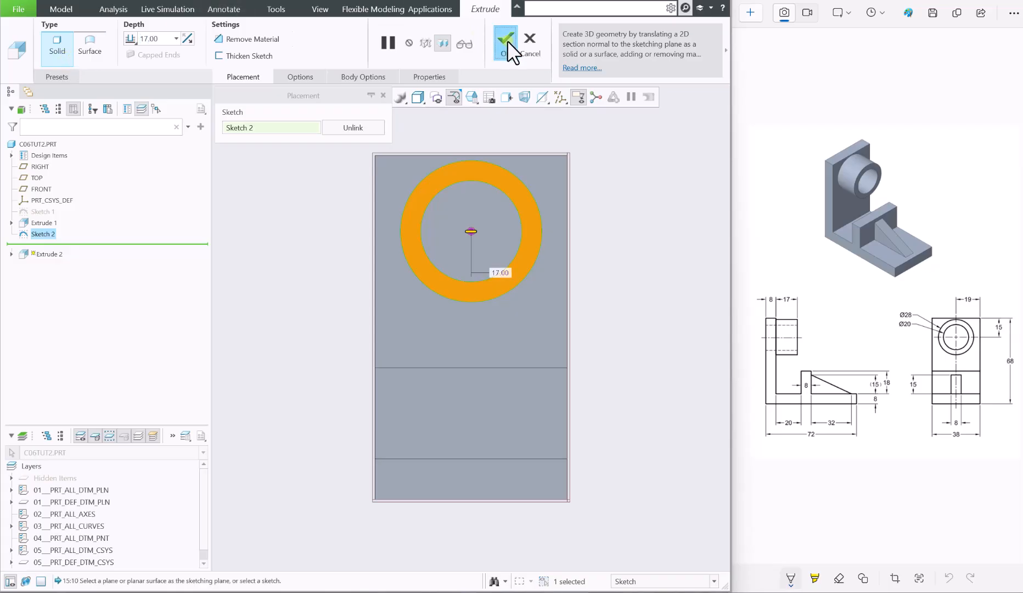
left_click(503, 43)
Create a datum plane midway between the two opposite L-shaped side faces of the bracket.
middle_click_drag(367, 173, 406, 200)
middle_click_drag(310, 188, 324, 165)
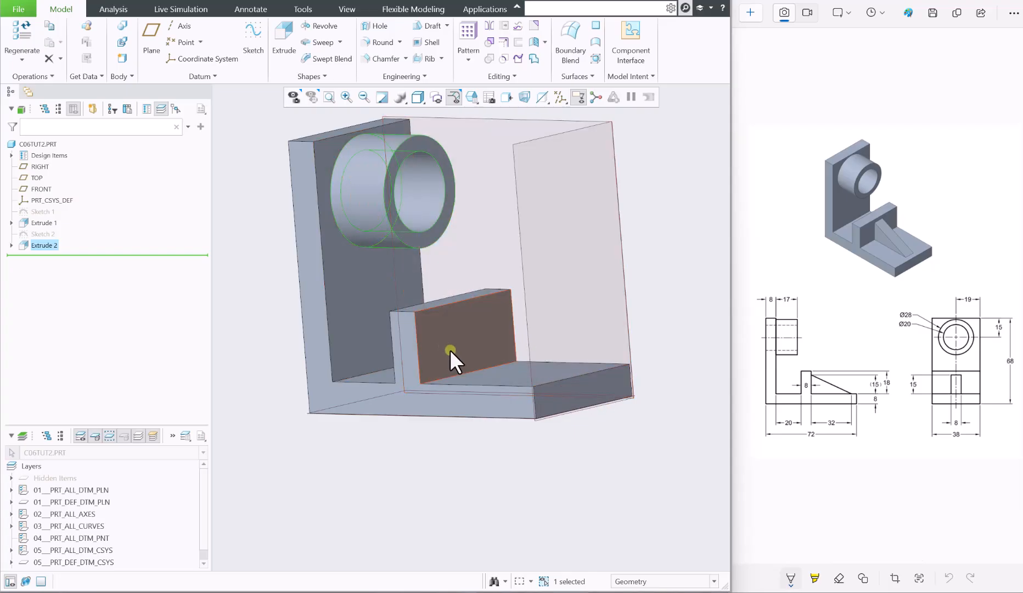
left_click(152, 30)
left_click_drag(867, 92, 219, 238)
left_click(225, 338)
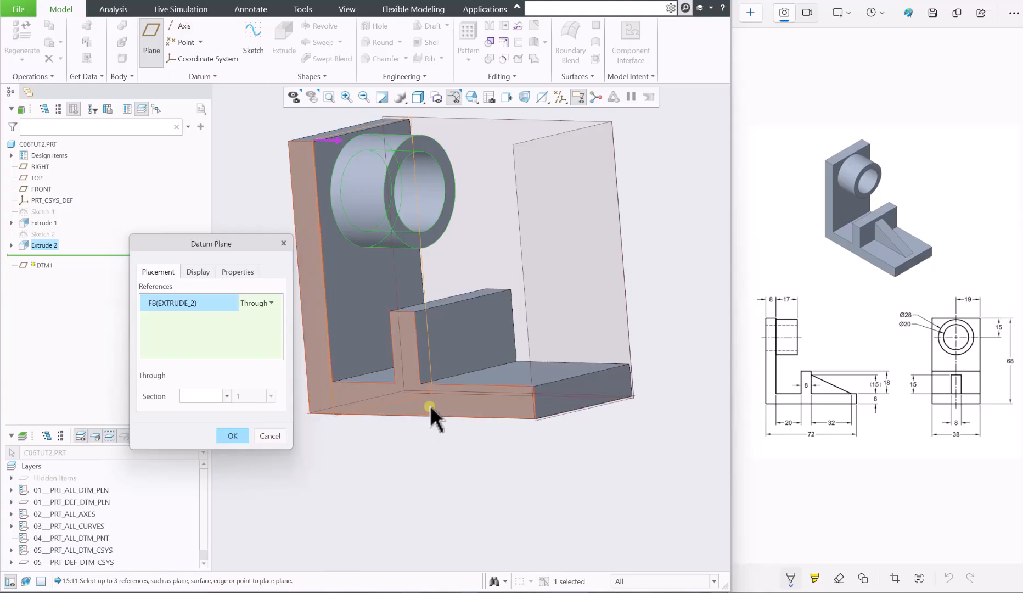
left_click(454, 394)
middle_click_drag(598, 338, 539, 358)
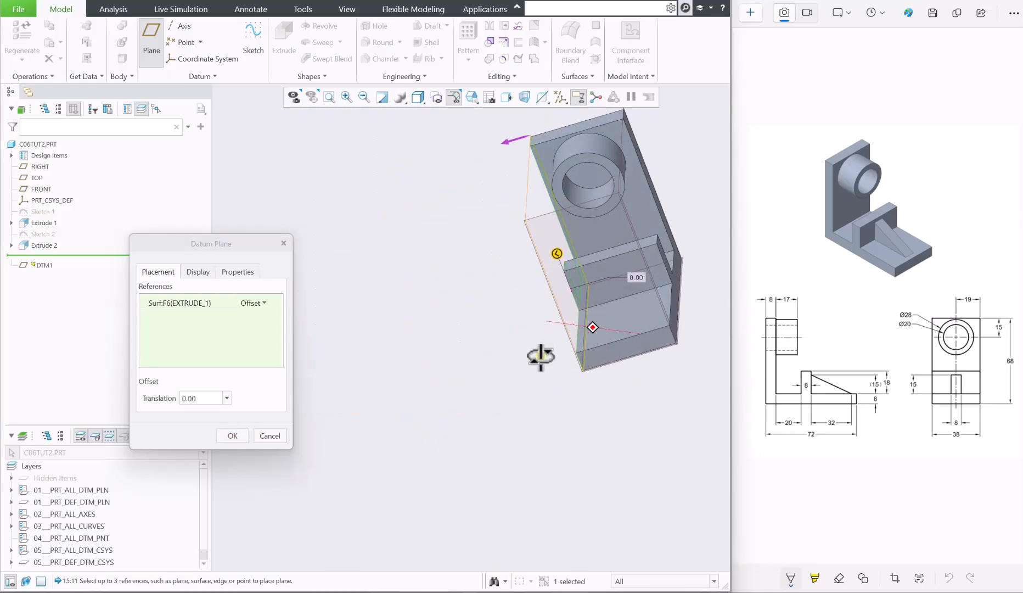
left_click(677, 285, "ctrl")
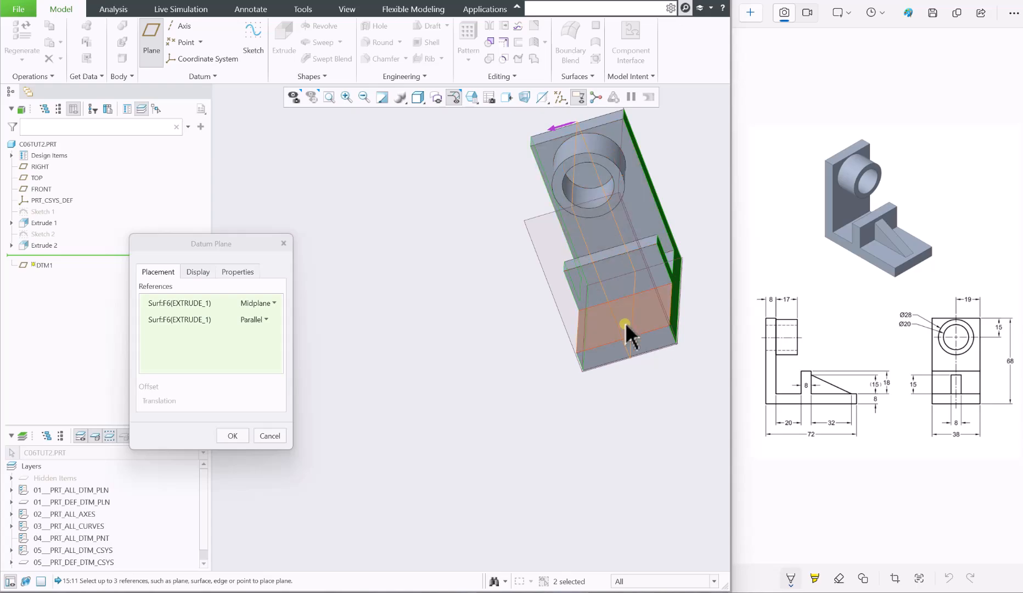
left_click(230, 436)
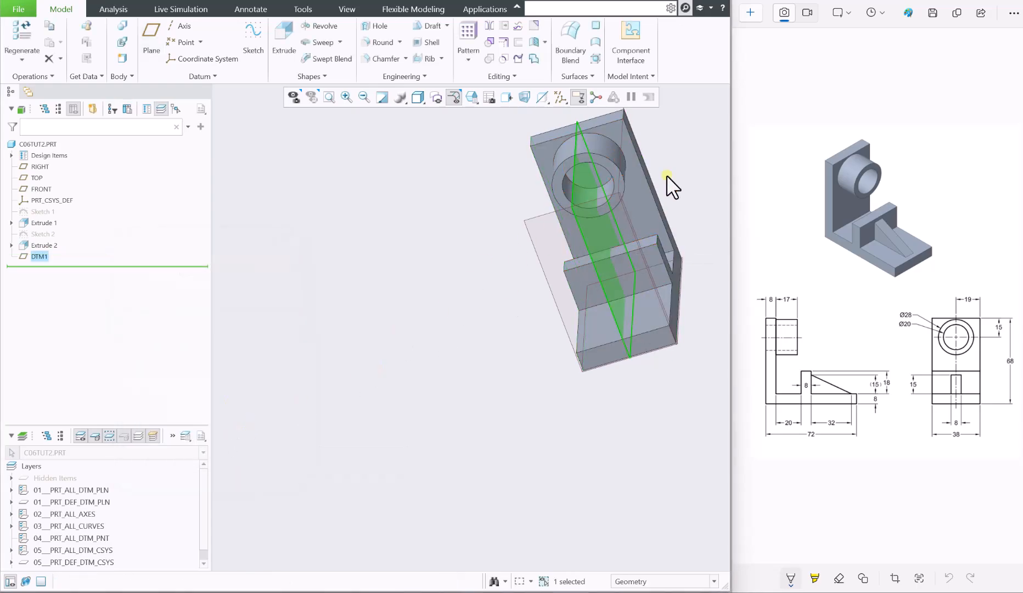
Start a Profile Rib with its sketch on the bracket's midplane datum and orient the sketch plane parallel to the screen.
middle_click_drag(616, 217, 549, 184)
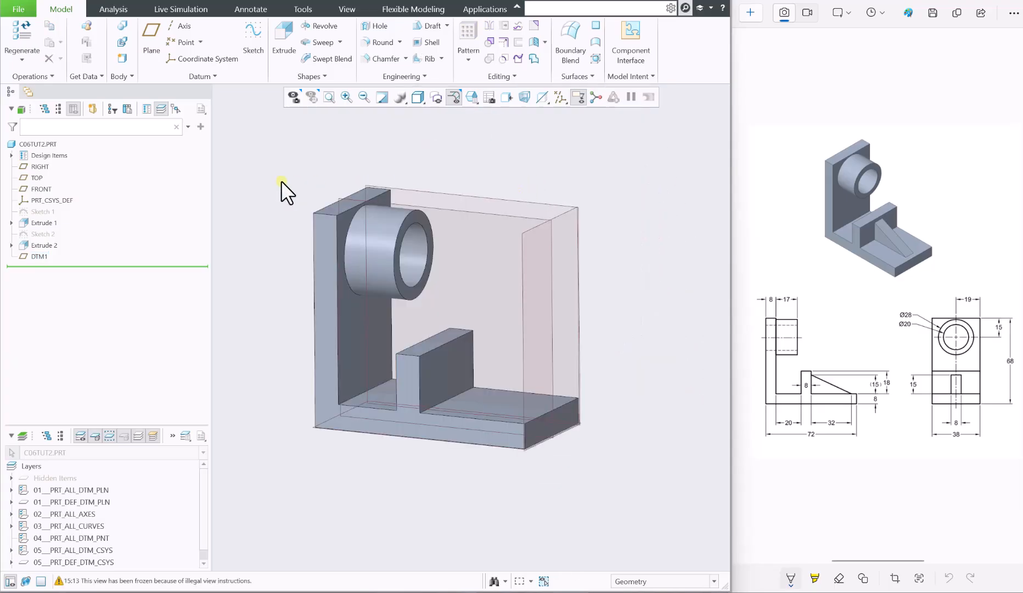
left_click(442, 57)
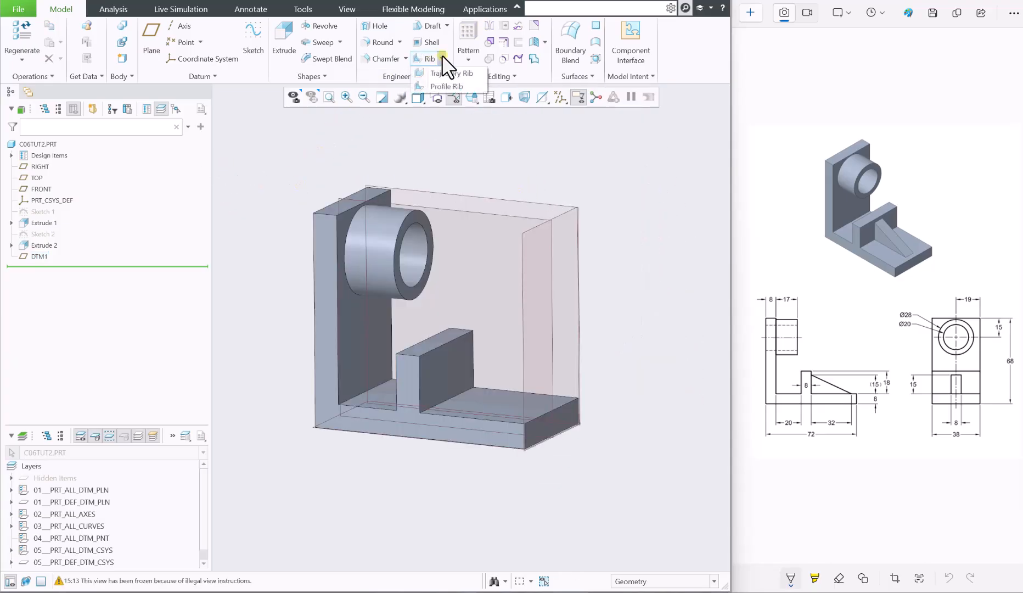
left_click(441, 88)
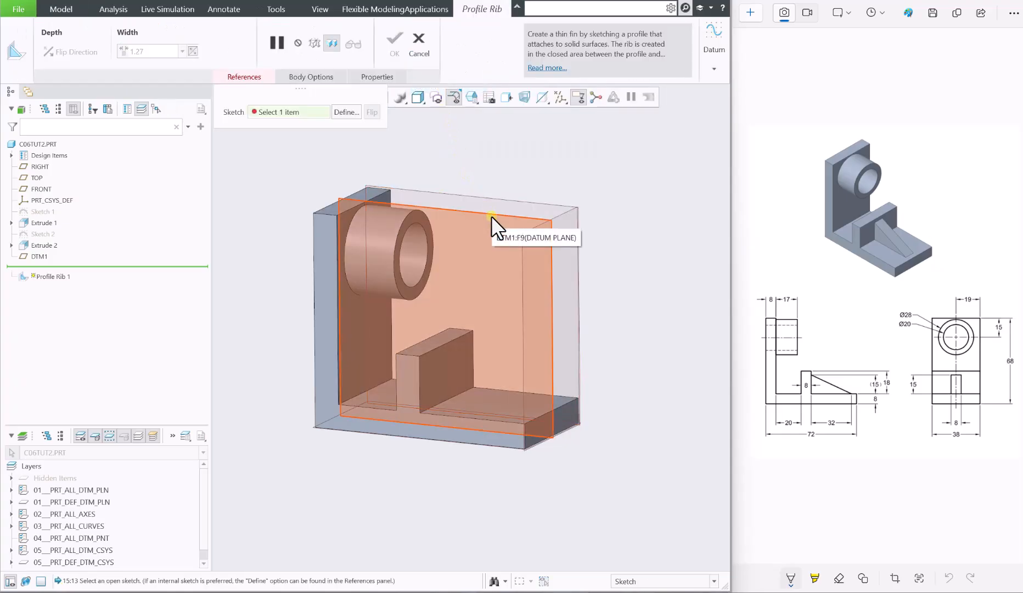
middle_click_drag(491, 217, 454, 239)
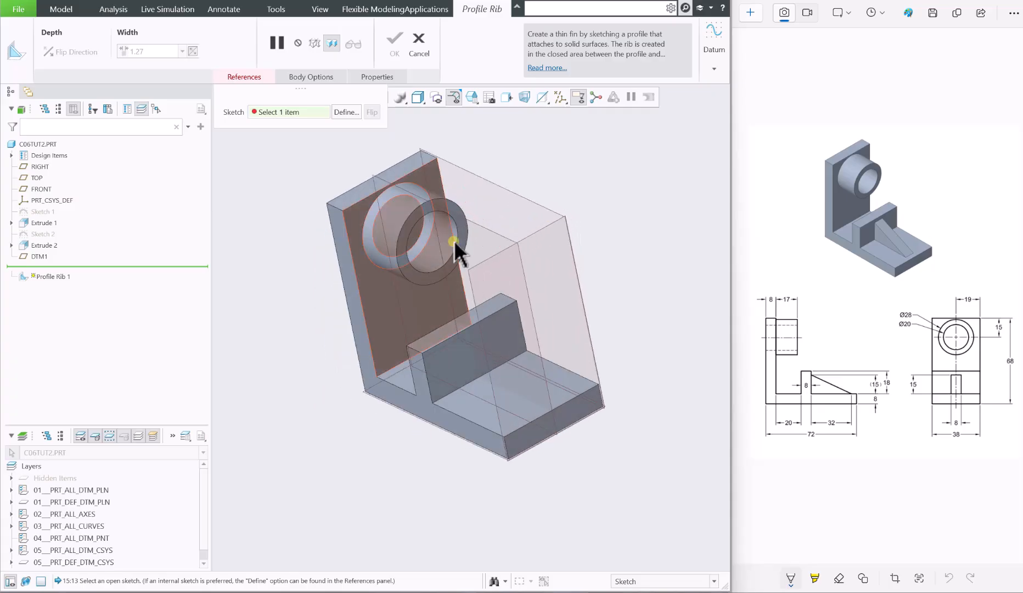
left_click(484, 227)
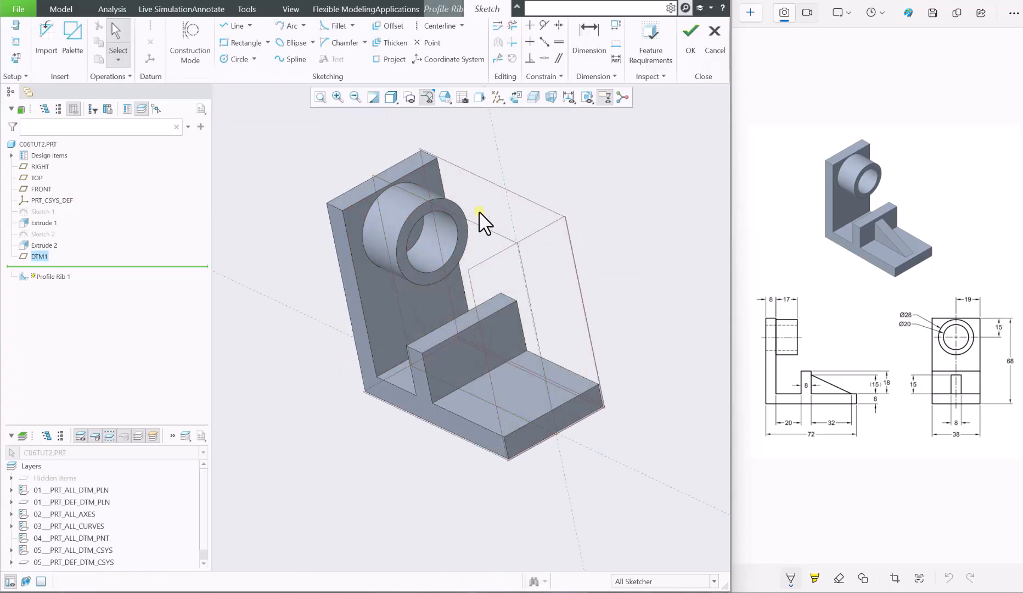
left_click(518, 92)
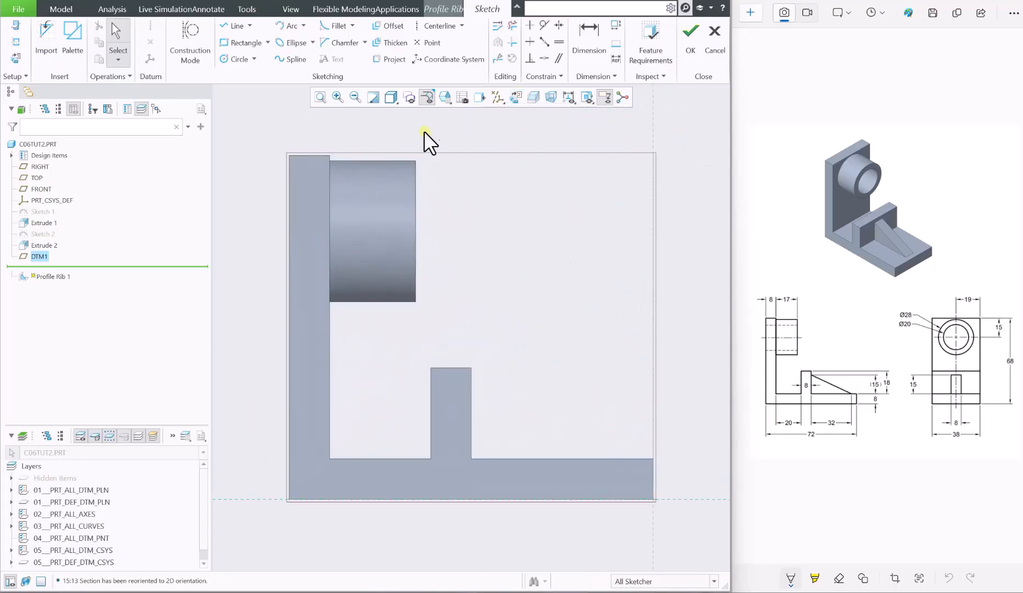
Sketch a sloping line, about 32 across and 15 high, from the short wall's face down to the base's upper surface.
left_click(250, 24)
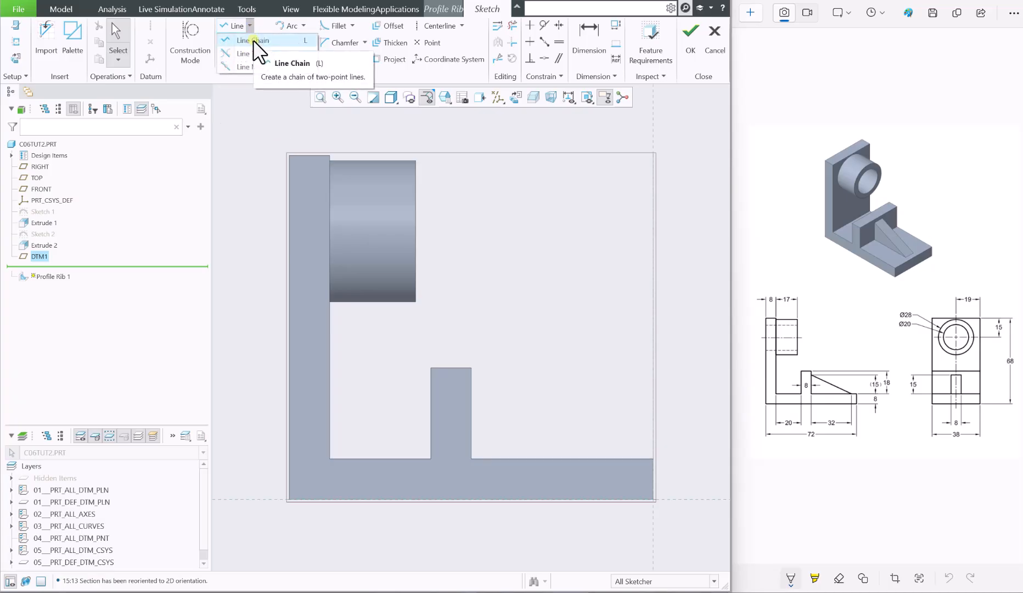
left_click(252, 41)
left_click(470, 383)
left_click(630, 457)
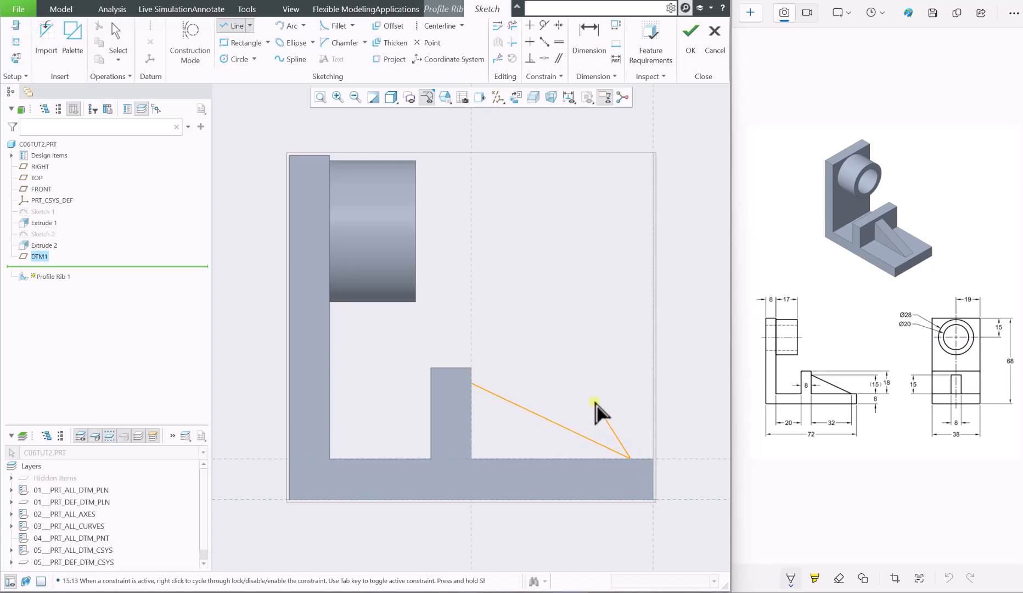
middle_click(598, 391)
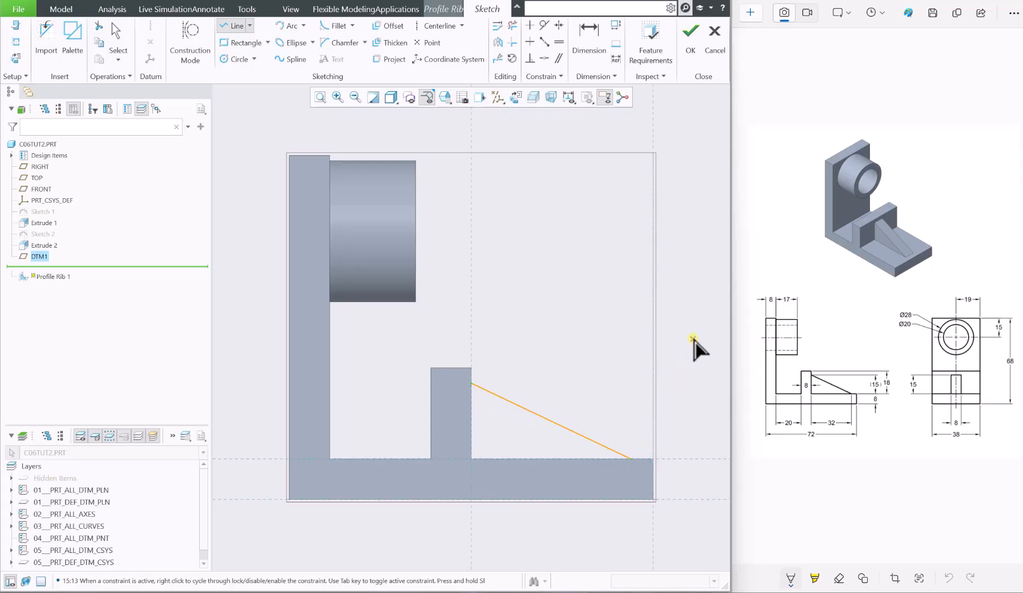
Dimension the vertical and horizontal distances between the endpoints of the sloping rib line.
left_click(589, 44)
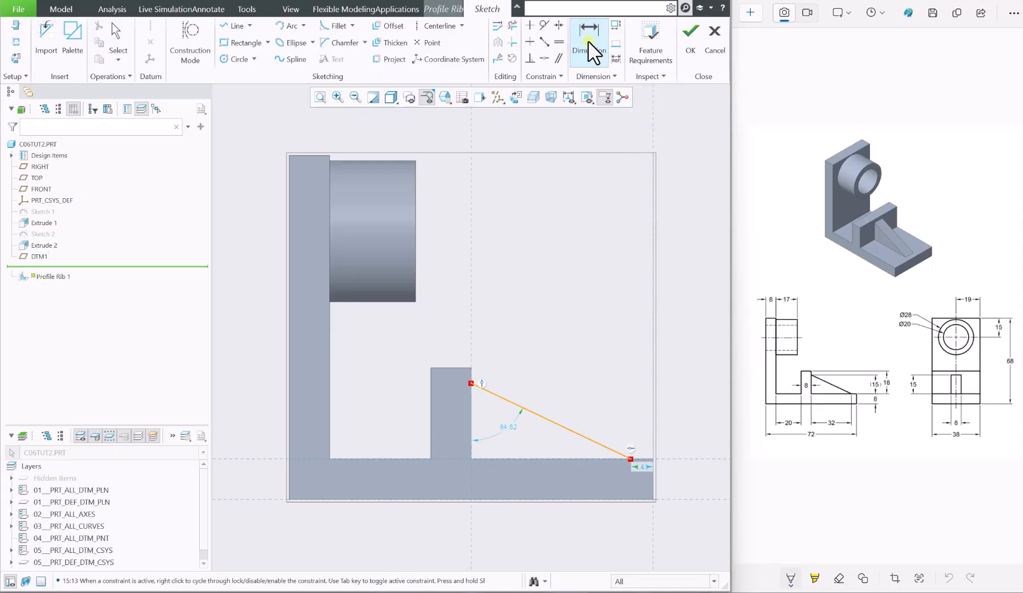
left_click(470, 384)
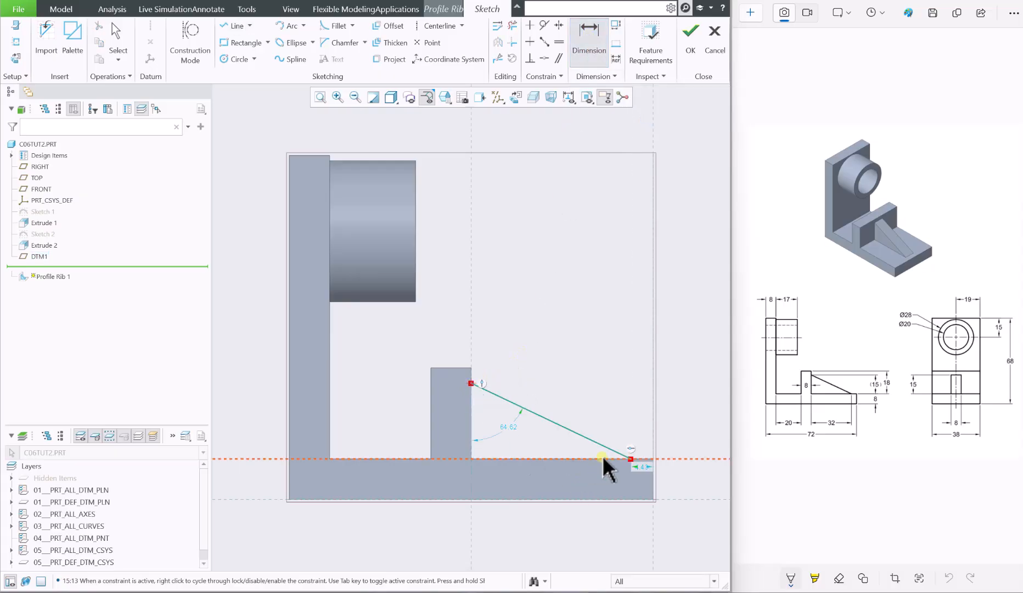
left_click(631, 460)
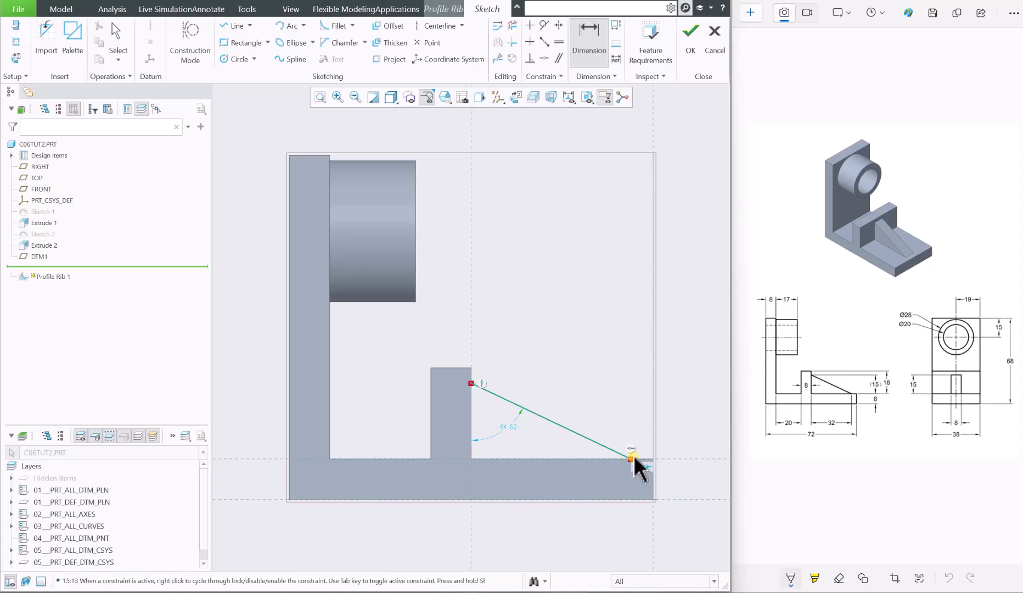
middle_click(672, 403)
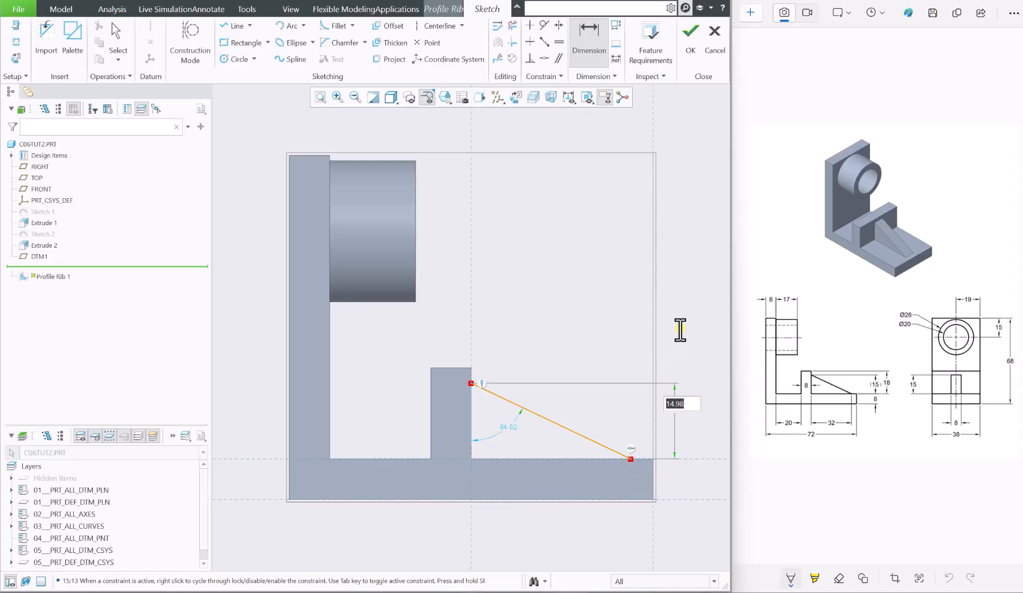
left_click(470, 384)
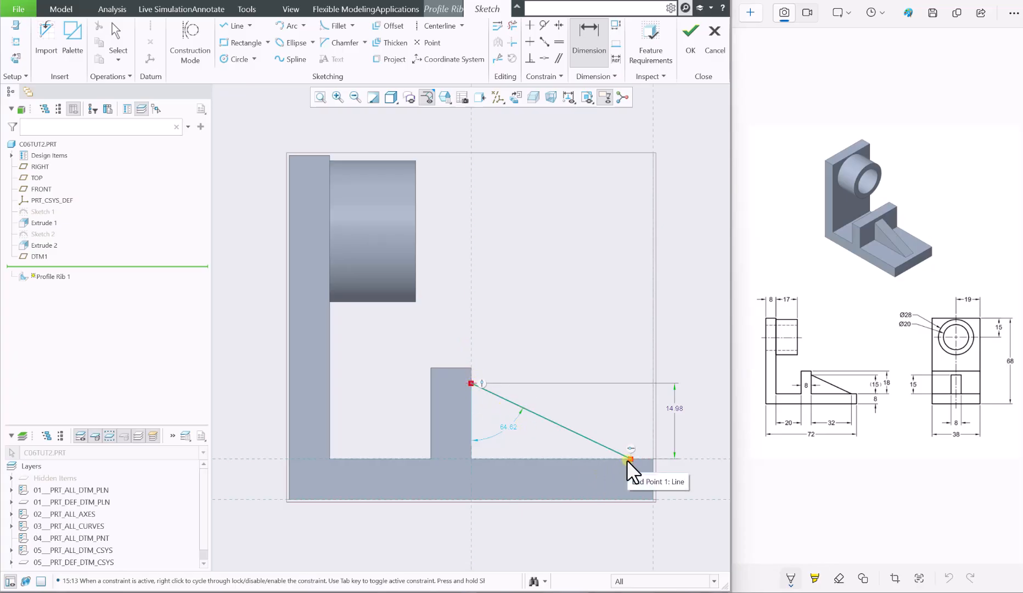
scroll(564, 522, "up", 1)
middle_click(565, 525)
scroll(564, 495, "down", 1)
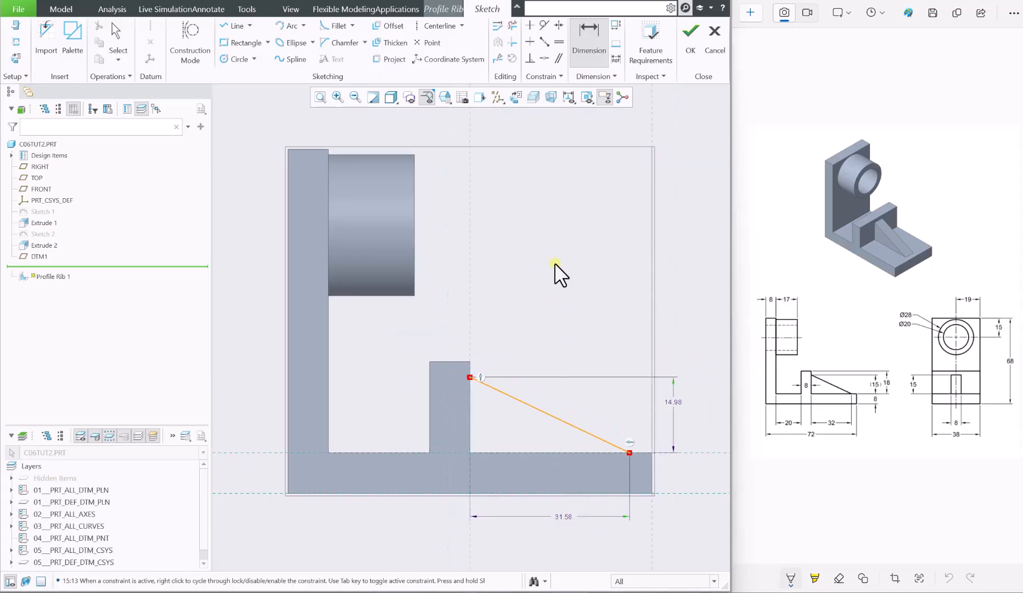
With automatic regeneration off, set the rib line's height to 15 and its horizontal length to 32, and finish the sketch.
key("ctrl+a")
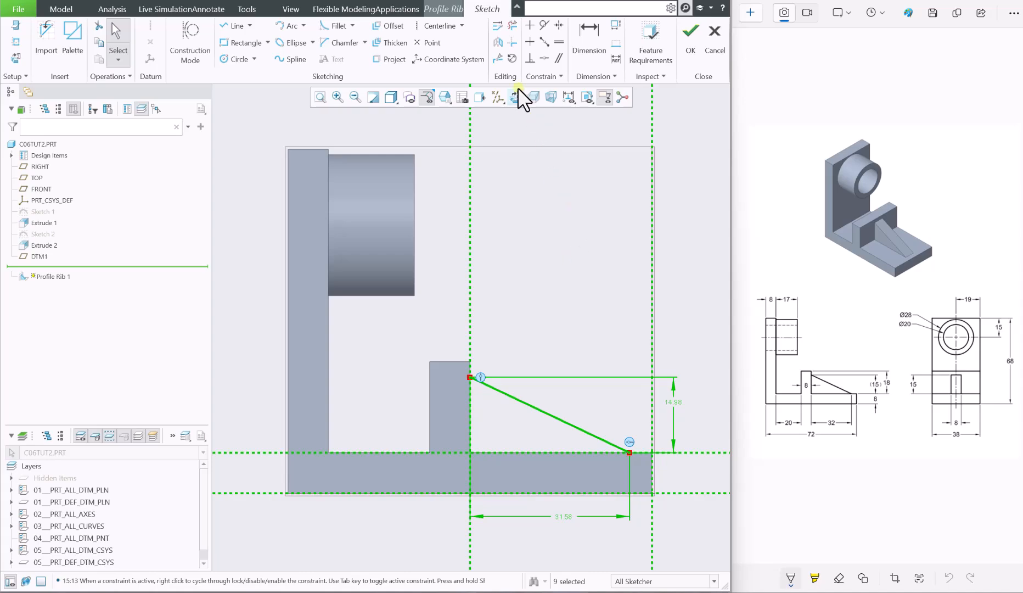
left_click(497, 25)
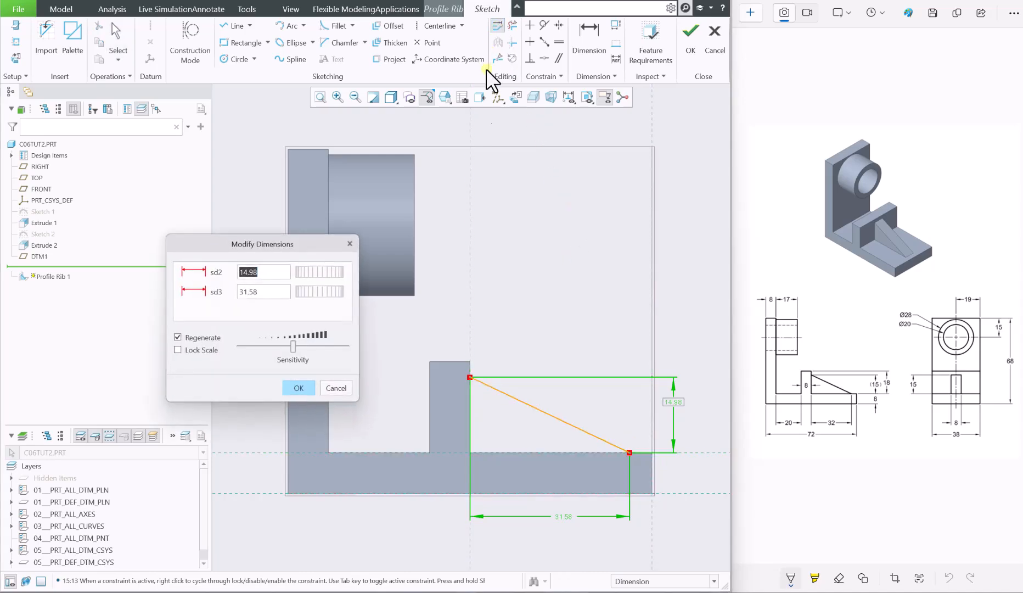
left_click(177, 336)
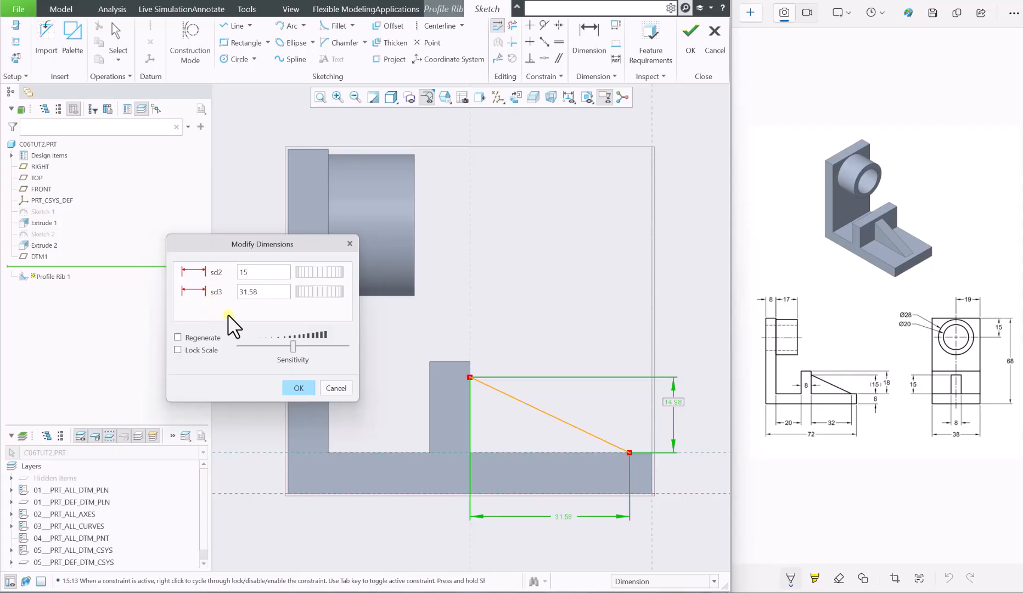
key("Tab")
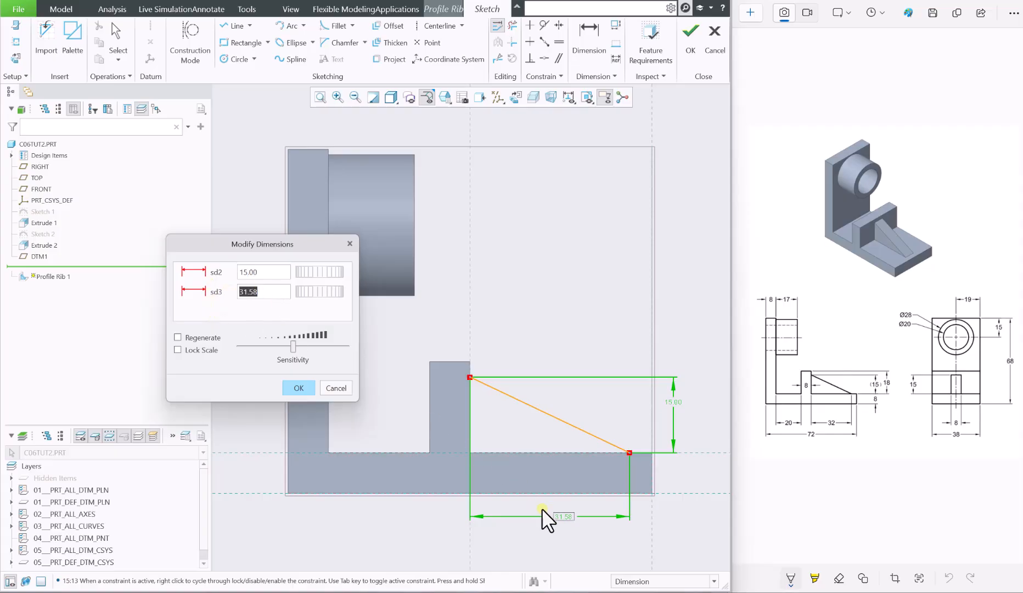
type("32")
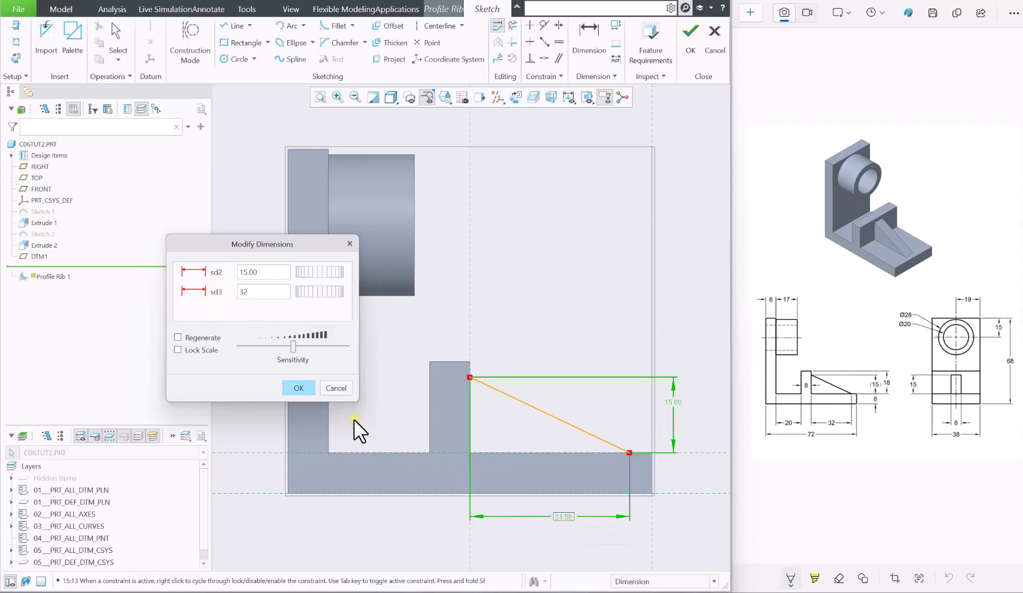
left_click(298, 389)
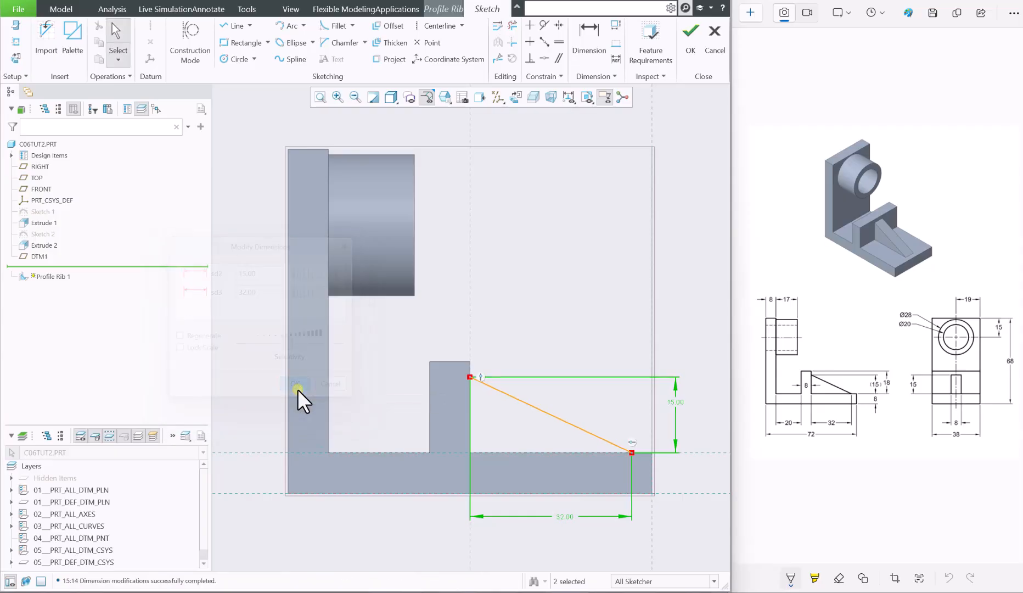
left_click(688, 38)
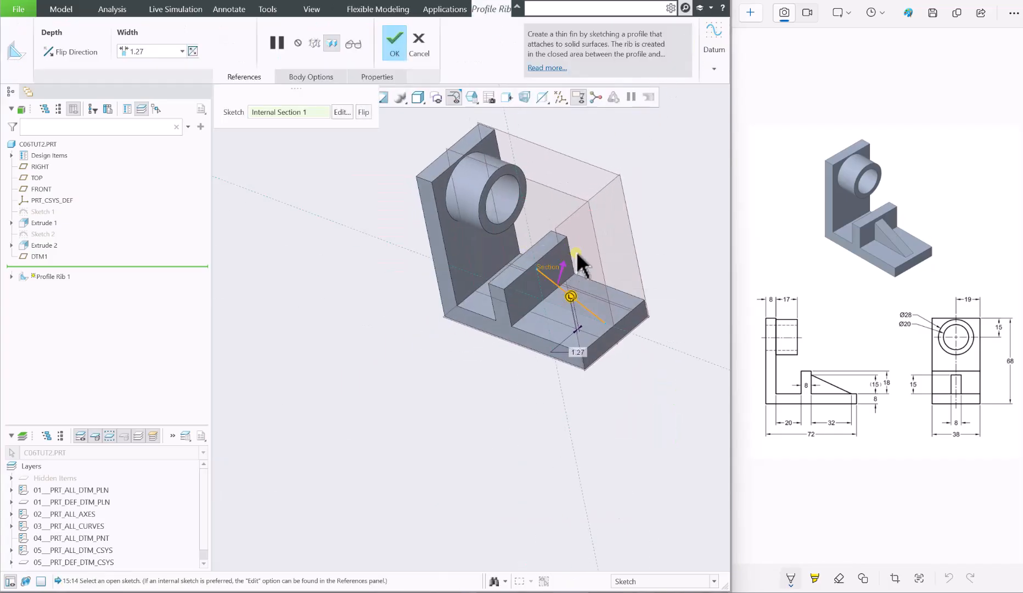
Set the profile rib's width to 8, flip its material direction toward the base, and complete the rib.
scroll(574, 247, "down", 2)
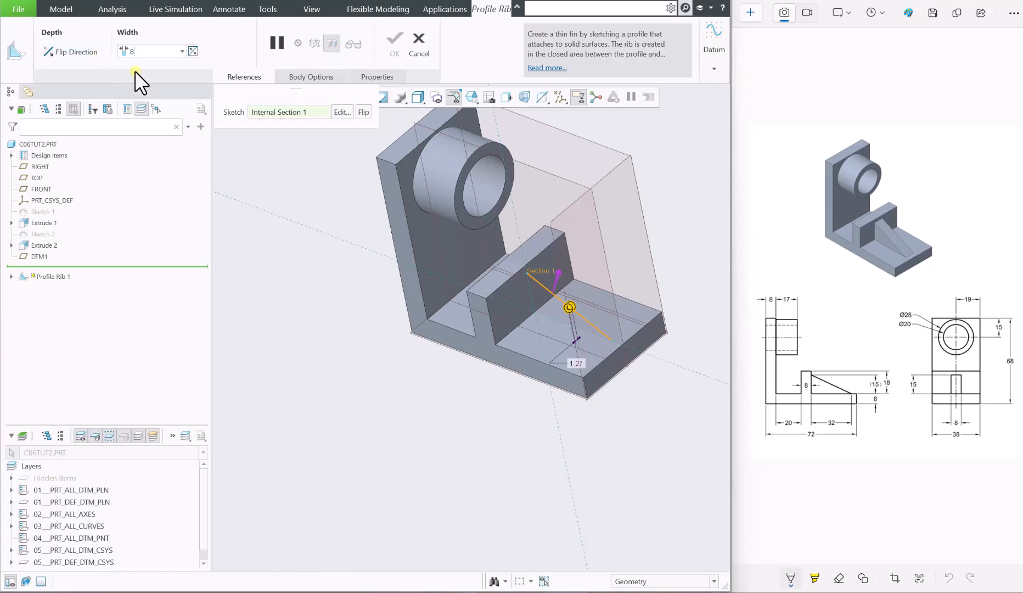
type("8")
key("Return")
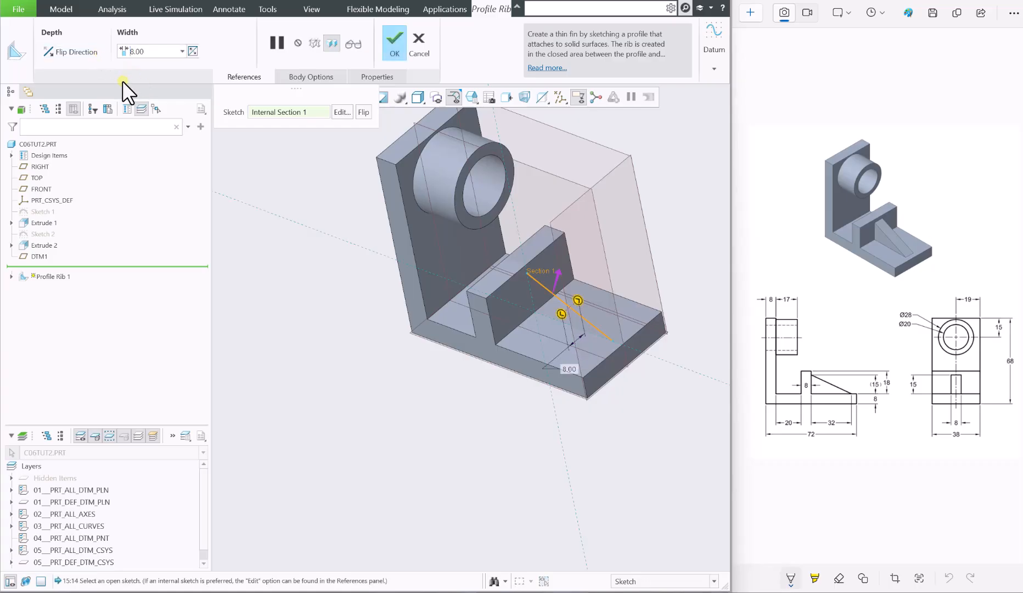
left_click(67, 52)
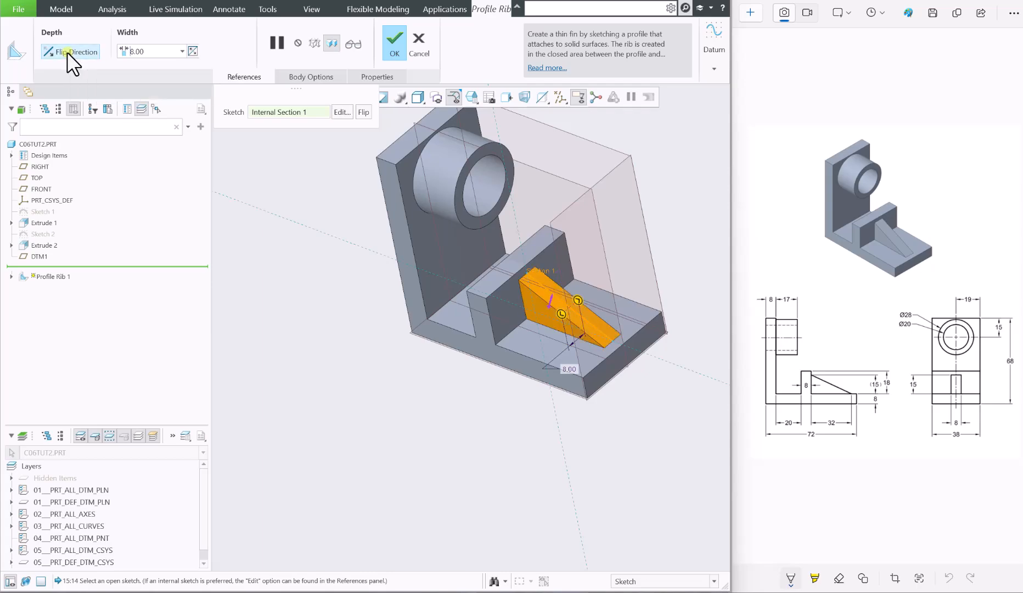
left_click(388, 37)
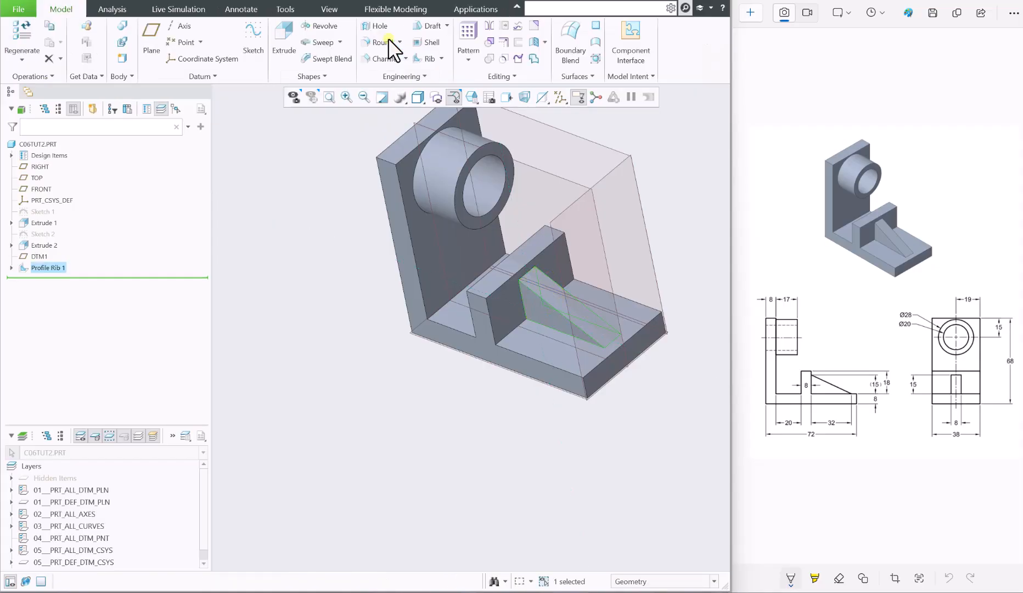
left_click(256, 342)
Save the open bracket part C06TUT2 under its current name.
middle_click_drag(463, 286, 508, 132)
scroll(509, 132, "up", 2)
scroll(509, 122, "down", 2)
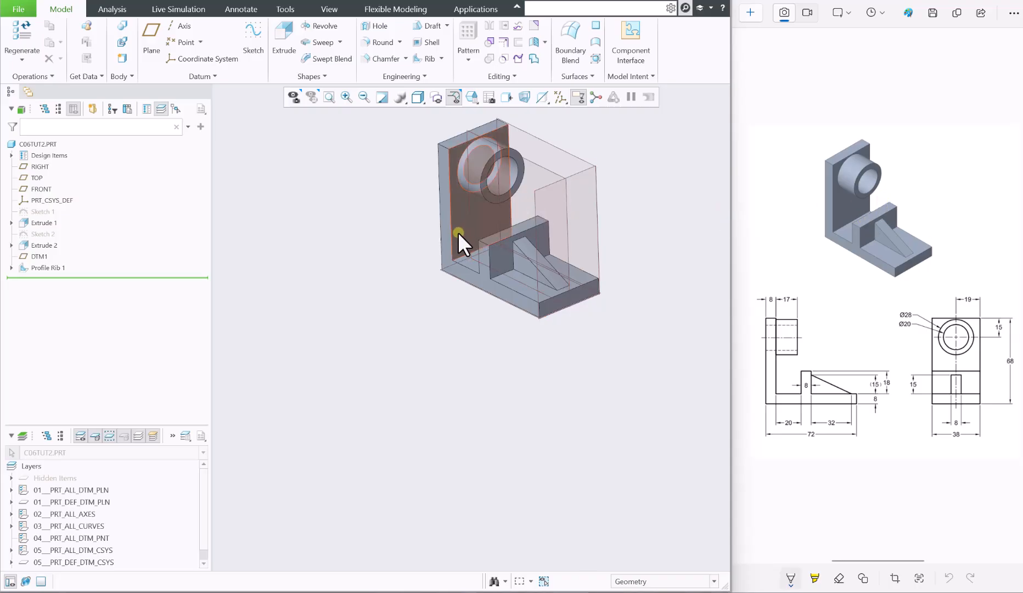
middle_click_drag(504, 174, 500, 248, "shift")
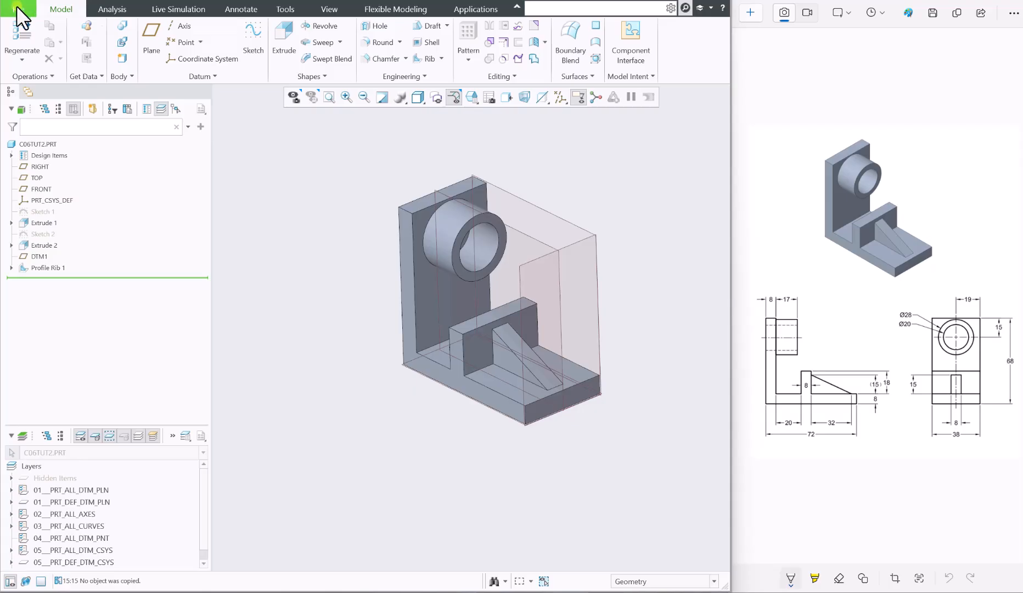
left_click(20, 11)
mouse_move(54, 76)
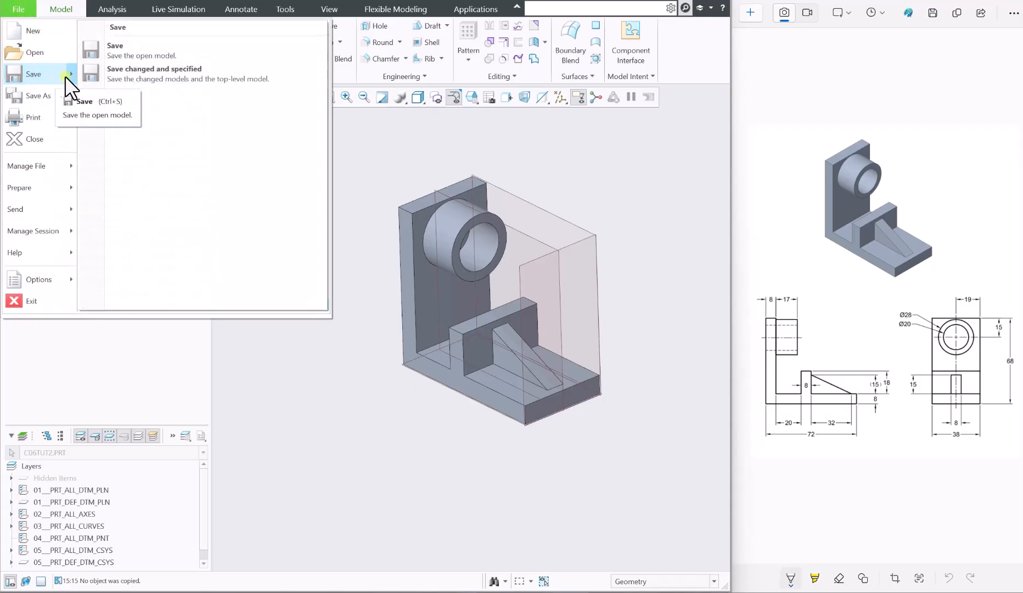
left_click(117, 49)
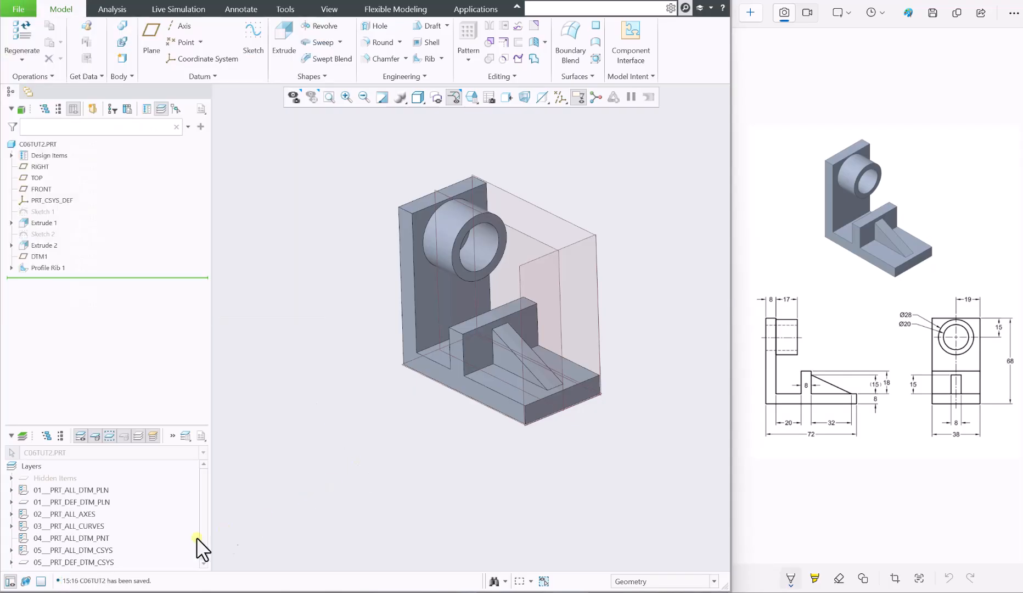